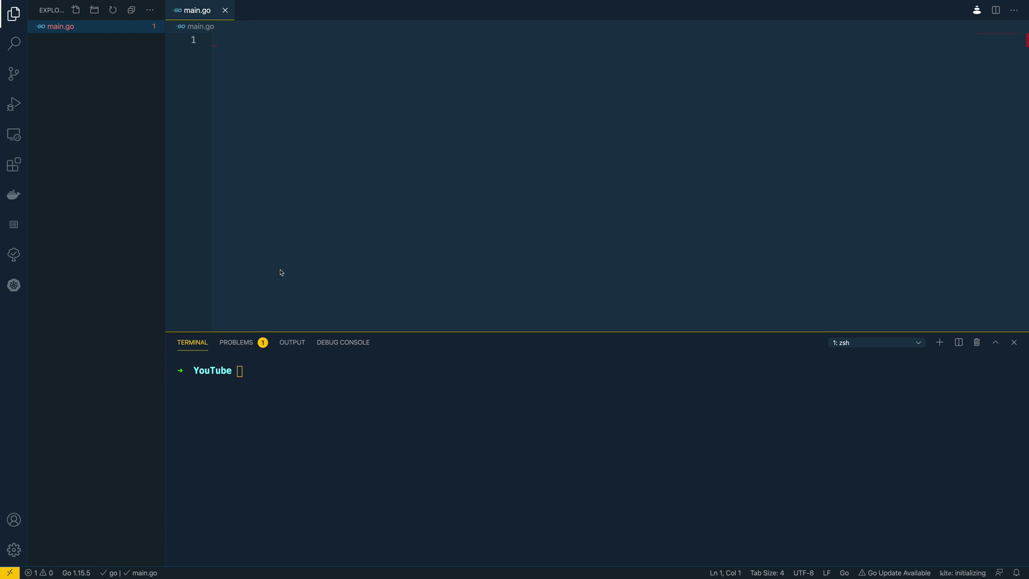
Step: Fetch and download go1.16beta1, run it to check it works, then clear the terminal
left_click(439, 414)
type("go ")
type("get golang.org")
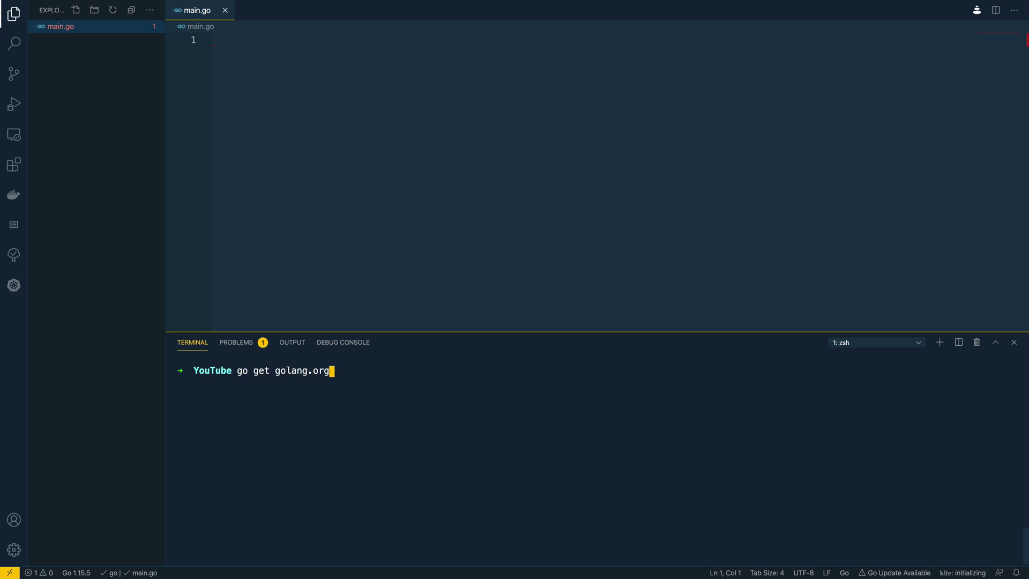
type("/dl/go1.1")
type("6beta1")
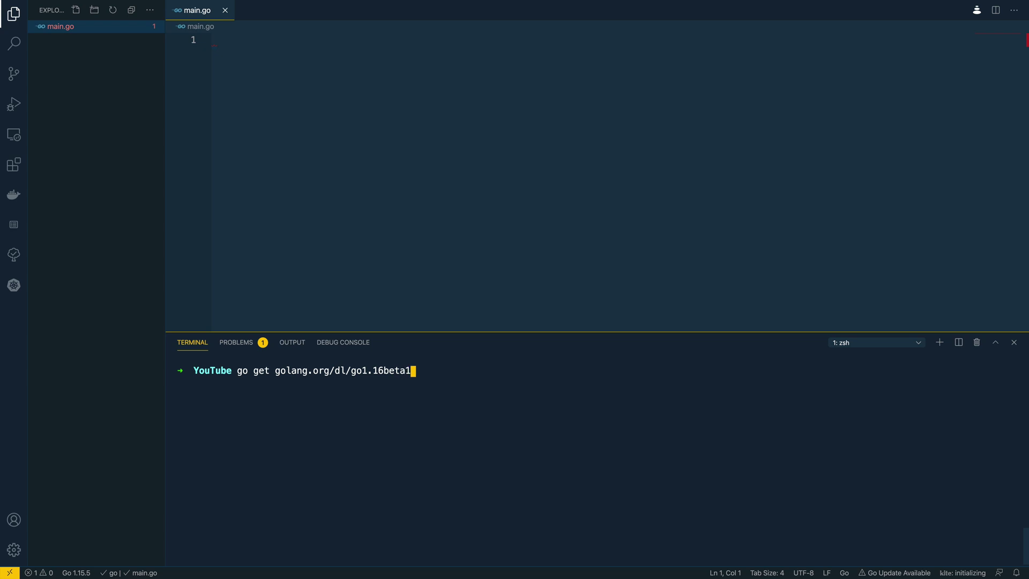
key("Return")
type("go1.16beta")
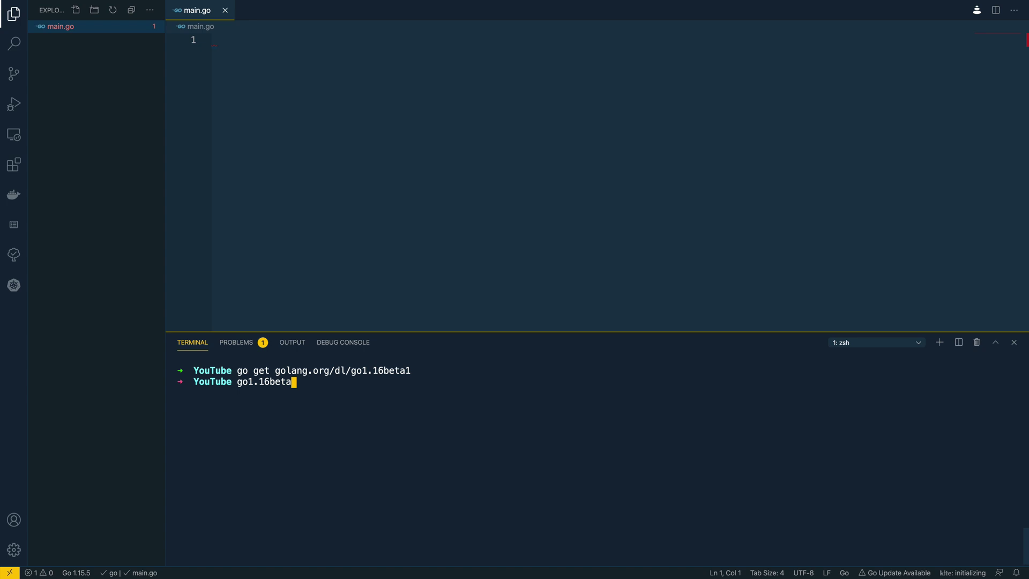
type("1 download")
key("Return")
type("go")
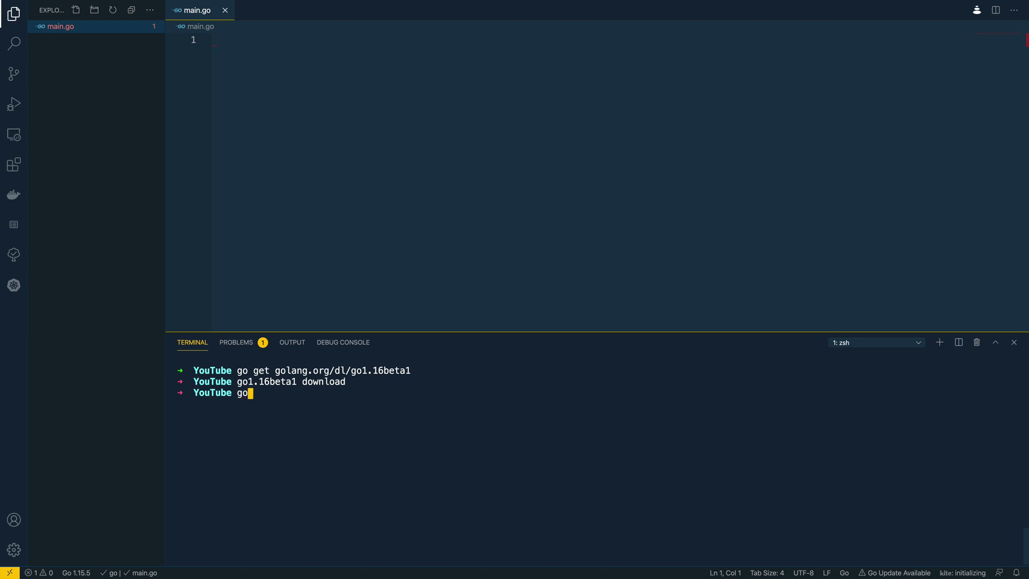
type("1.16beta1")
key("Return")
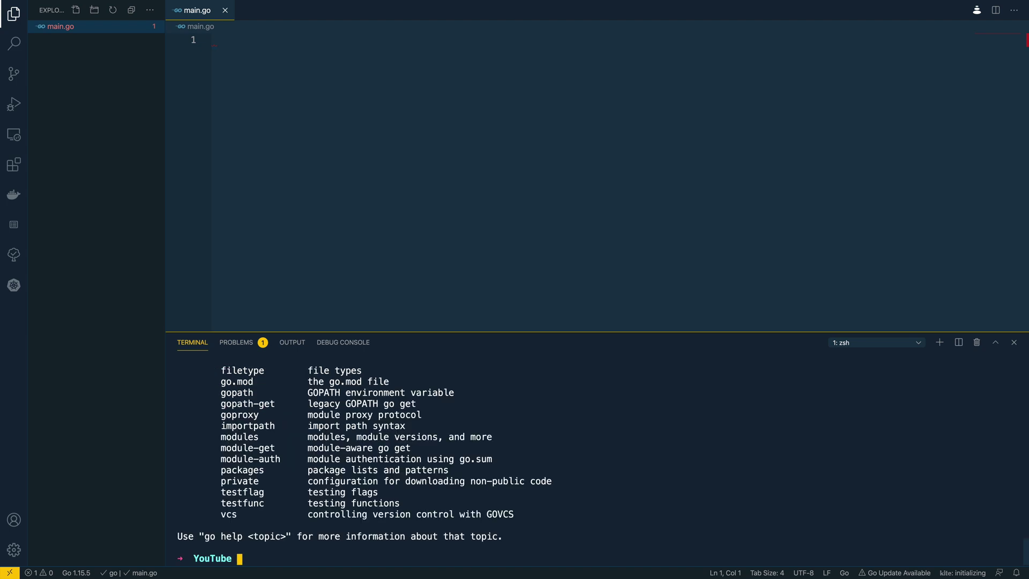
key("ctrl+l")
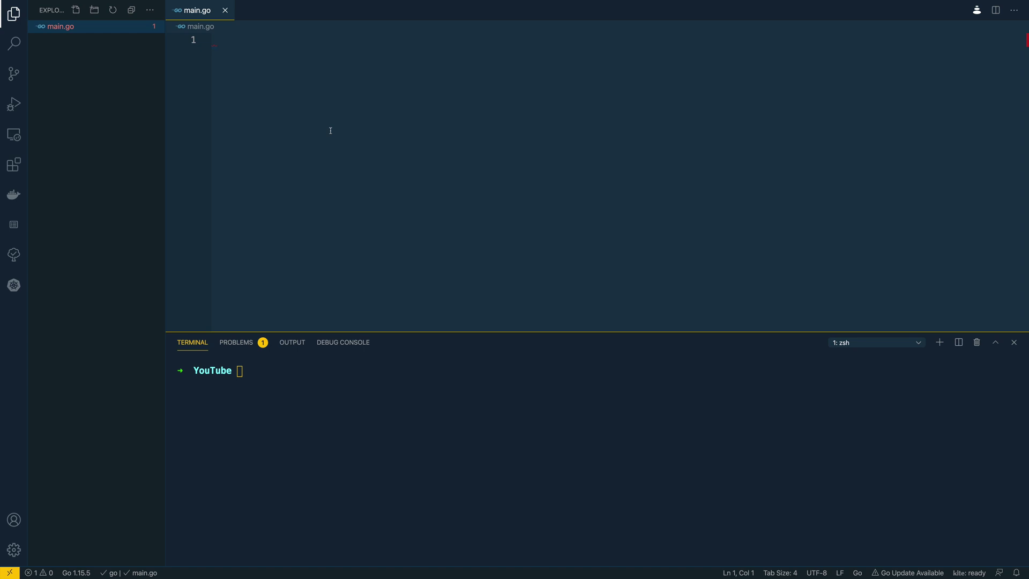
type("p")
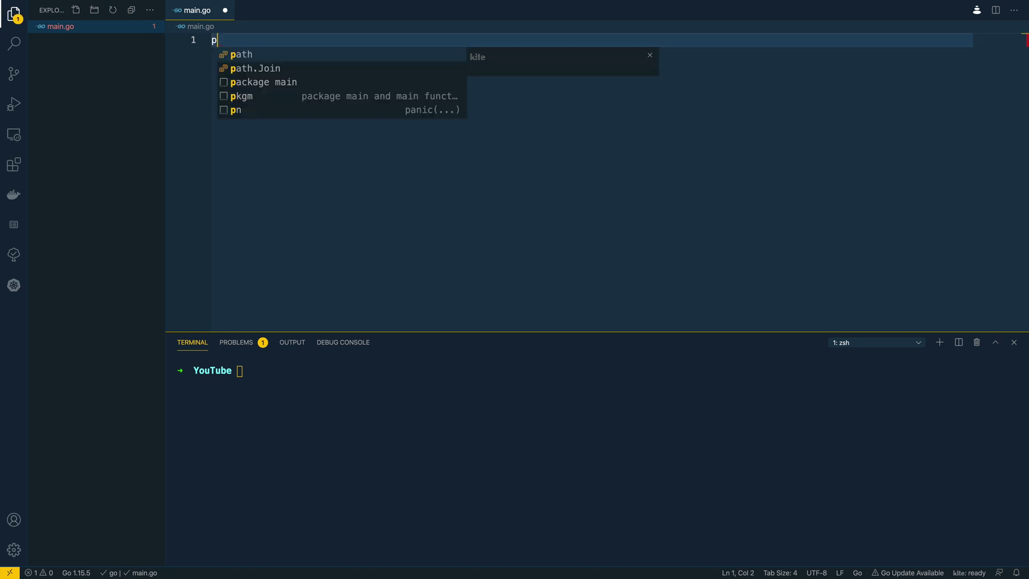
type("ackage ")
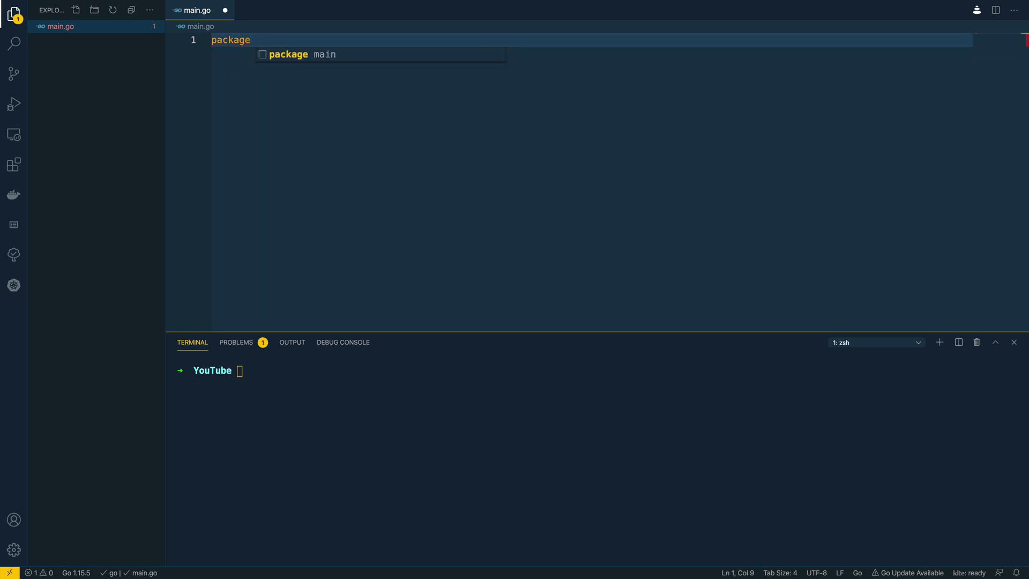
type("main")
Step: Write package main, import _ "embed", and open the body of func main
key("Return")
key("Return")
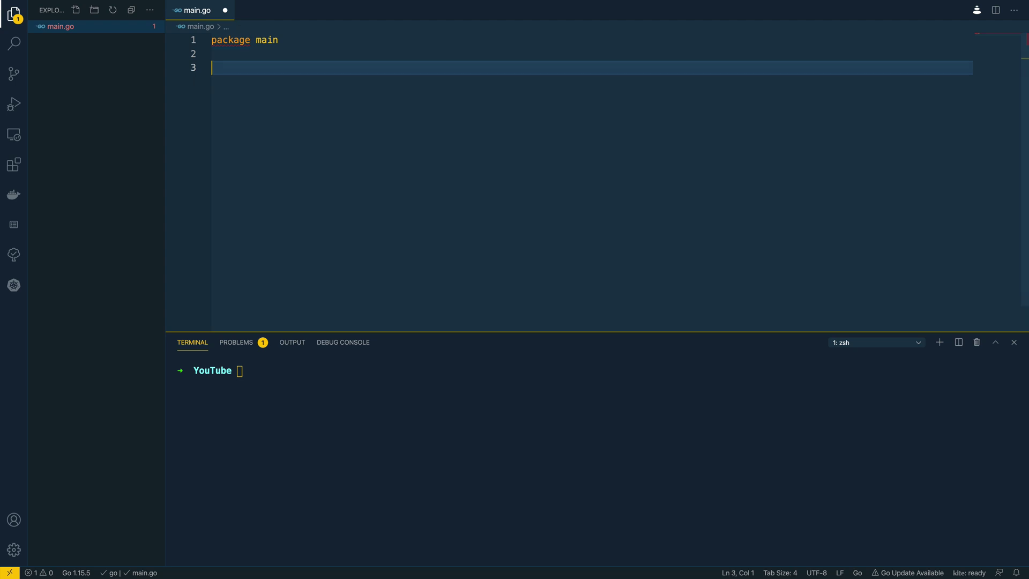
type("import _ \"")
type("embed")
key("End")
key("Return")
key("Return")
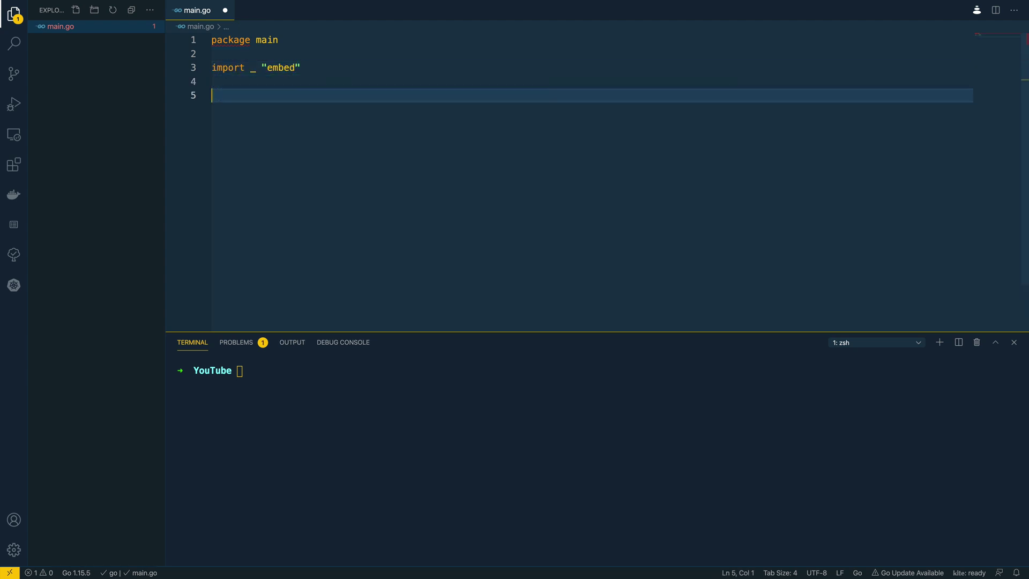
type("func main() ")
type("{")
key("Return")
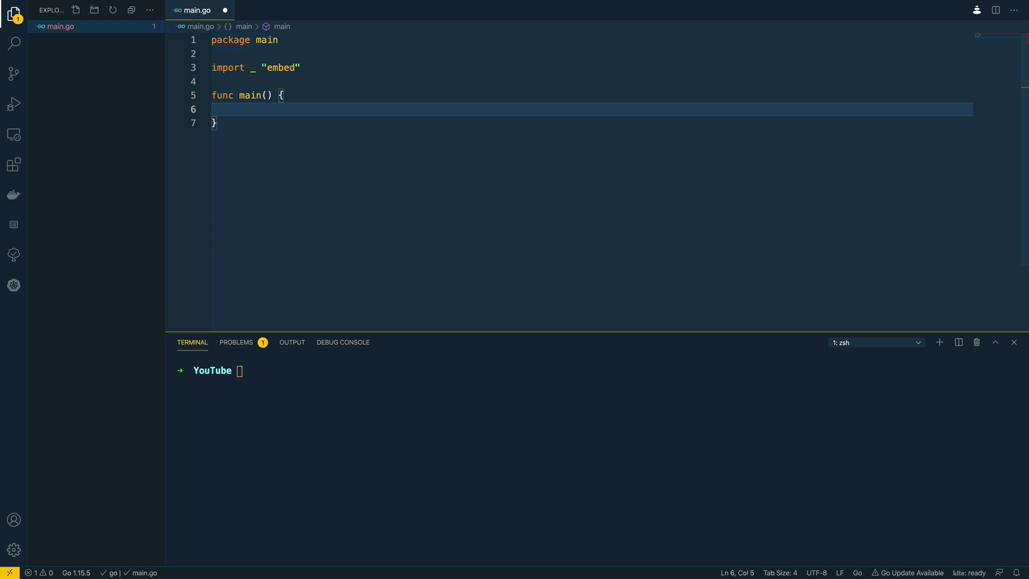
type("//go")
type(":embed")
type("test.txt")
Step: Add //go:embed test.txt above var s string, call print(s), and save main.go
key("Return")
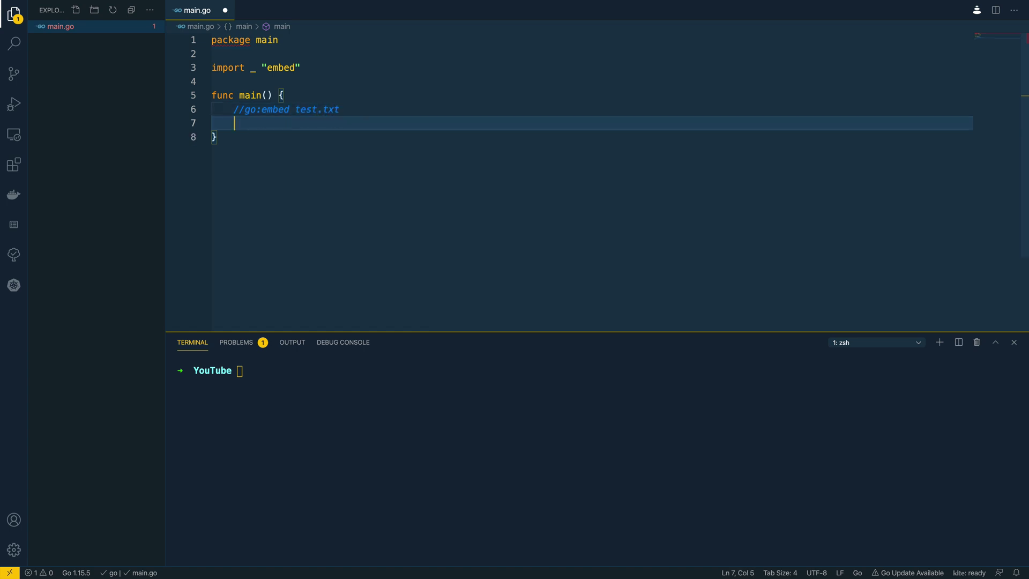
type("var s")
double_click(326, 109)
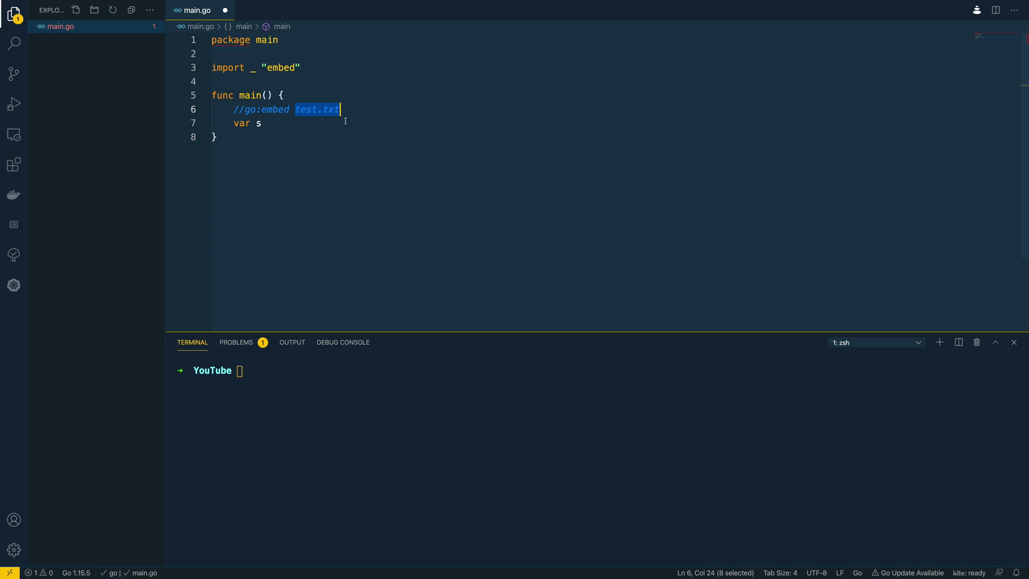
left_click(345, 123)
type("string")
key("Escape")
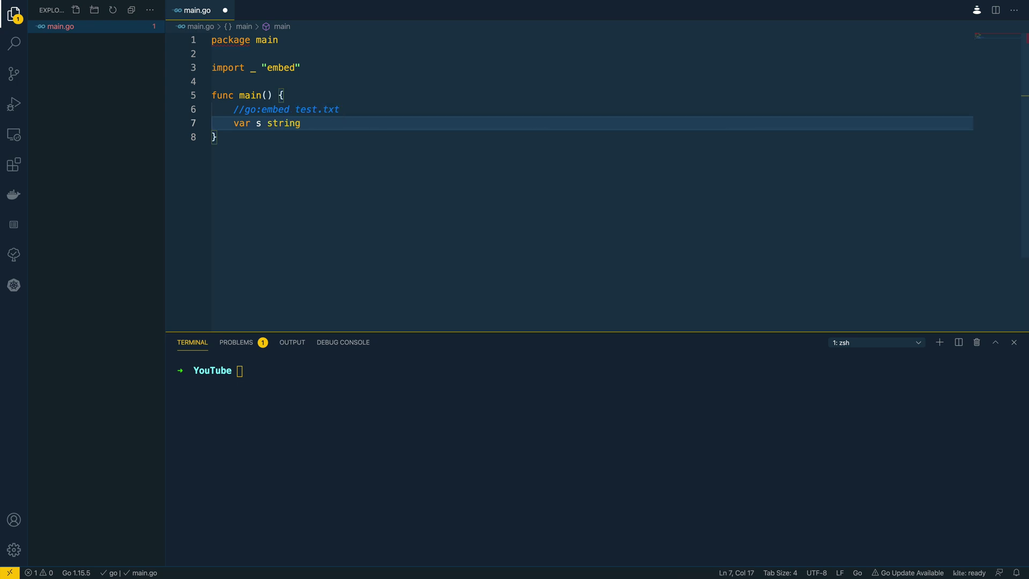
key("Return")
key("Return")
key("Up")
key("Return")
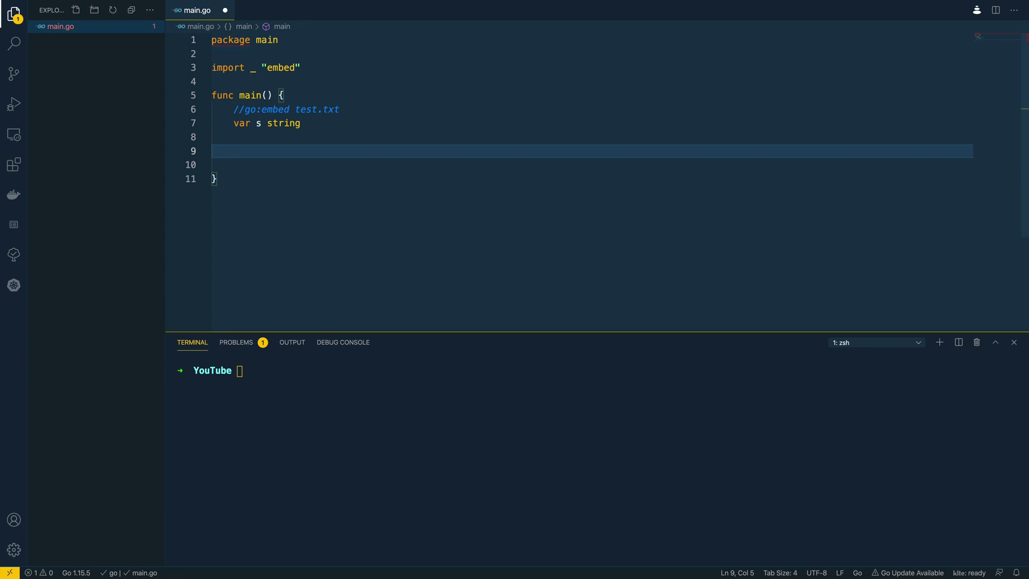
type("print(")
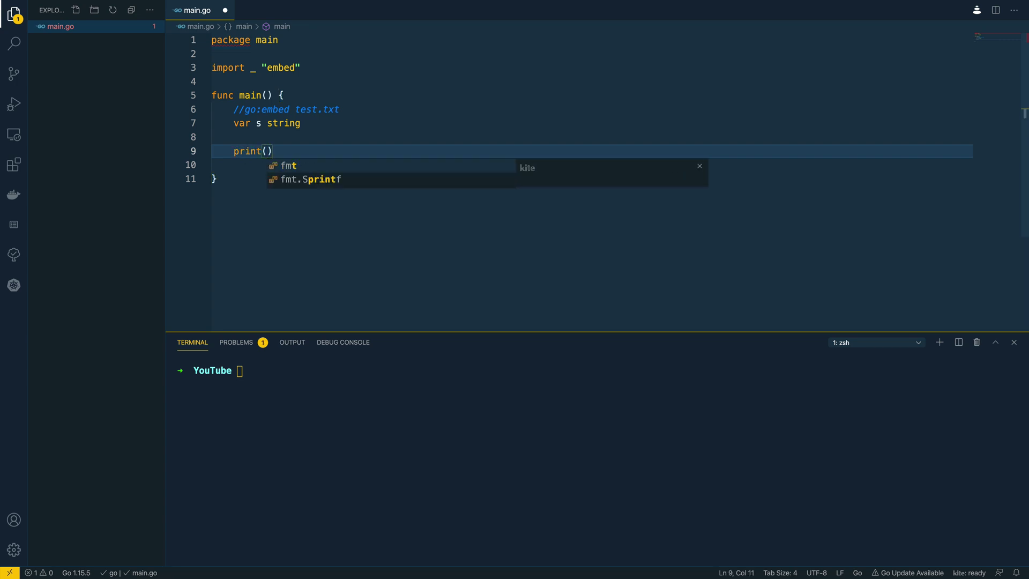
type("s")
key("Escape")
key("ctrl+s")
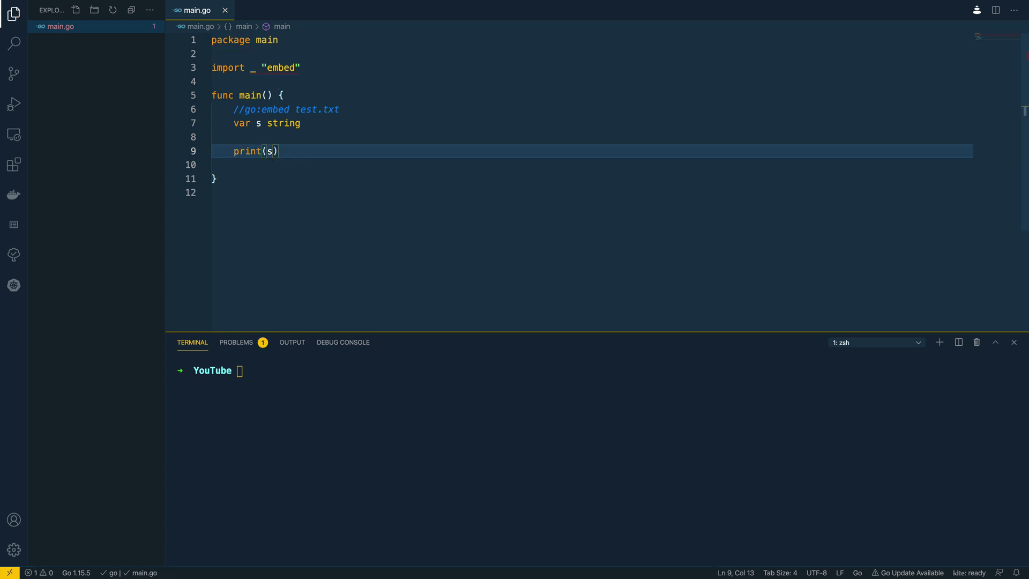
Step: Run go1.16beta1 run main.go, then create and save test.txt containing 'Hello and welcome!'
left_click(390, 393)
type("go")
type("1.16beta1")
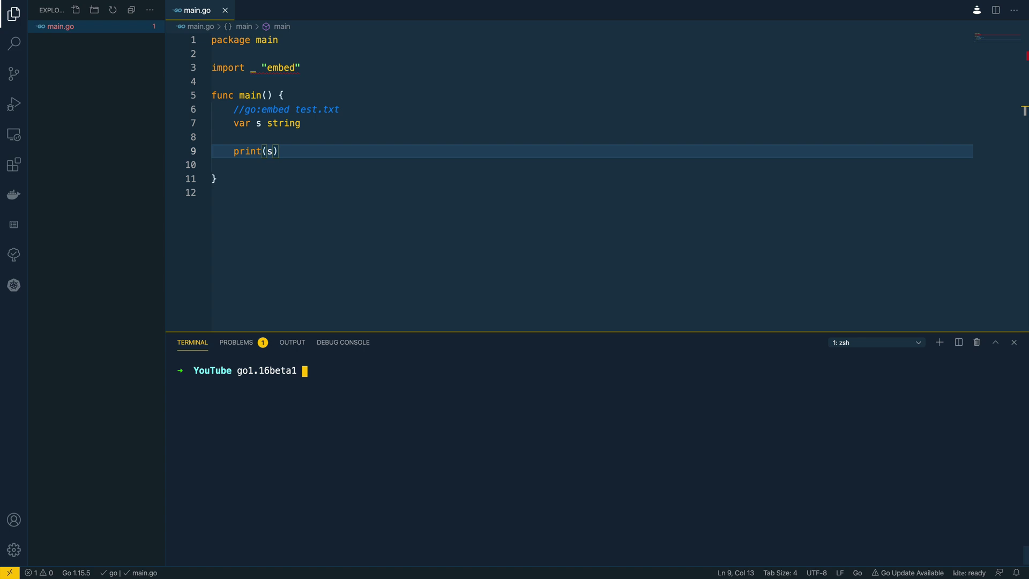
type(" run main.go")
key("Return")
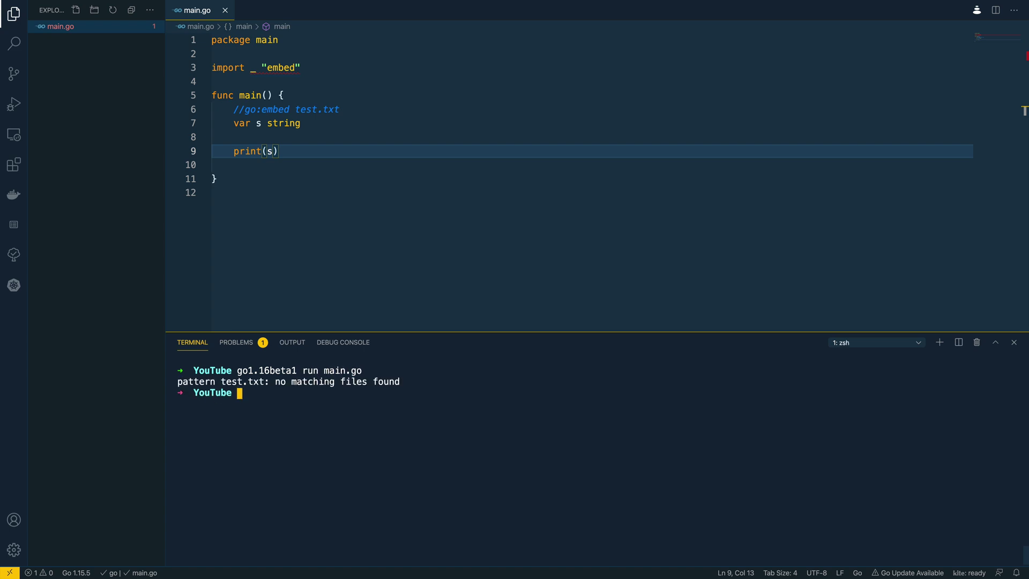
left_click(340, 110)
right_click(79, 41)
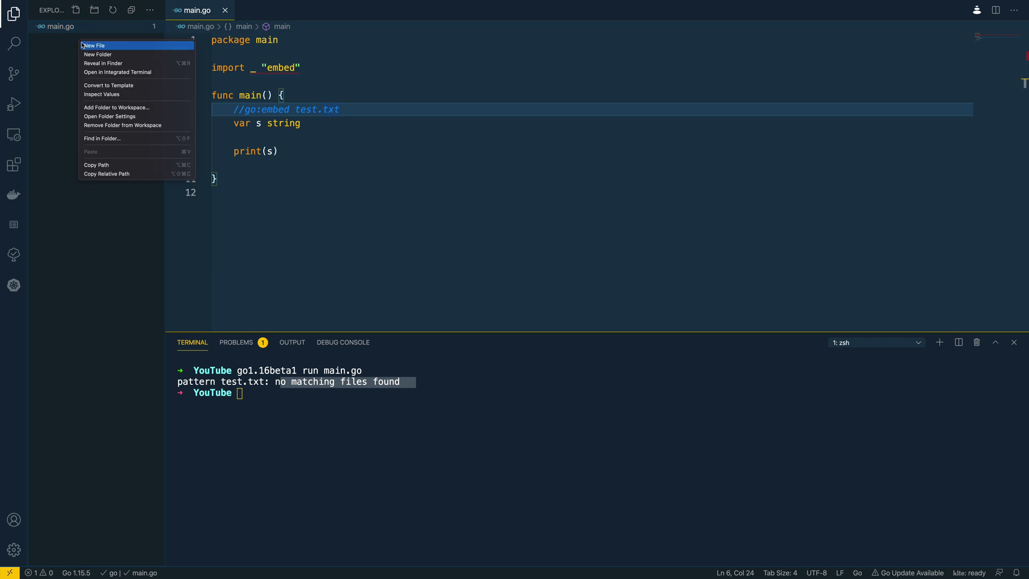
left_click(104, 45)
type("test/t")
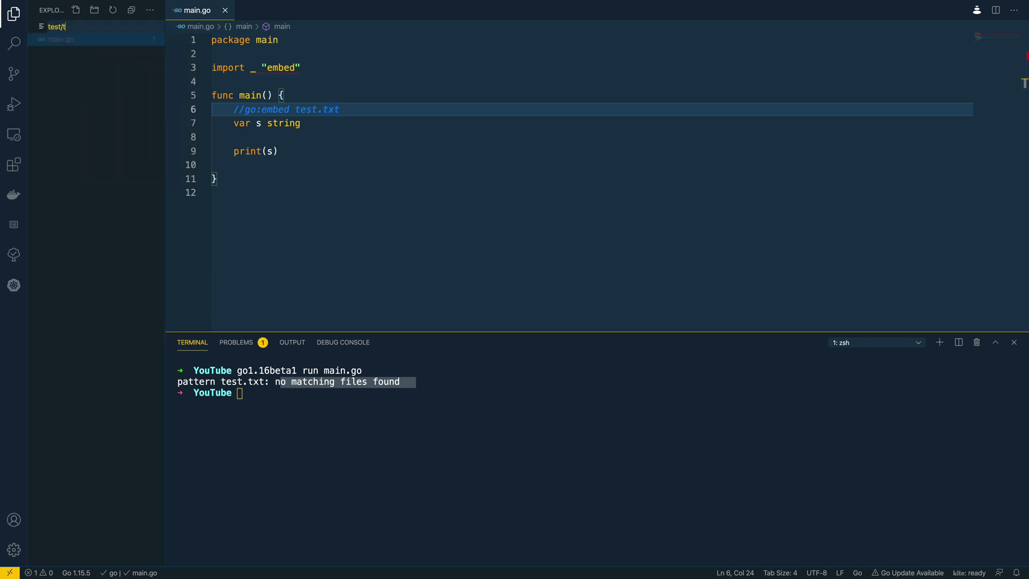
type("xt")
key("Return")
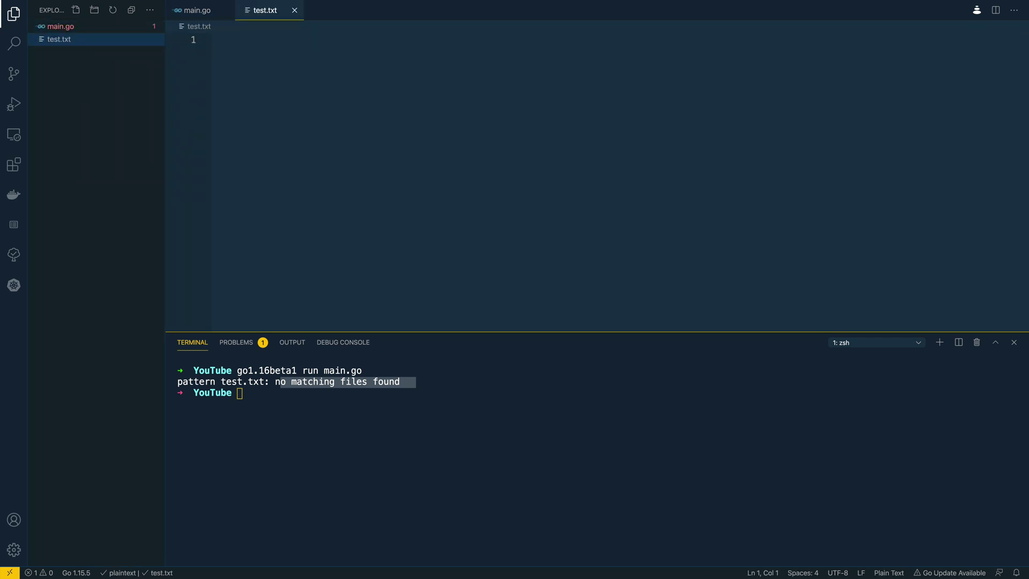
type("Hell")
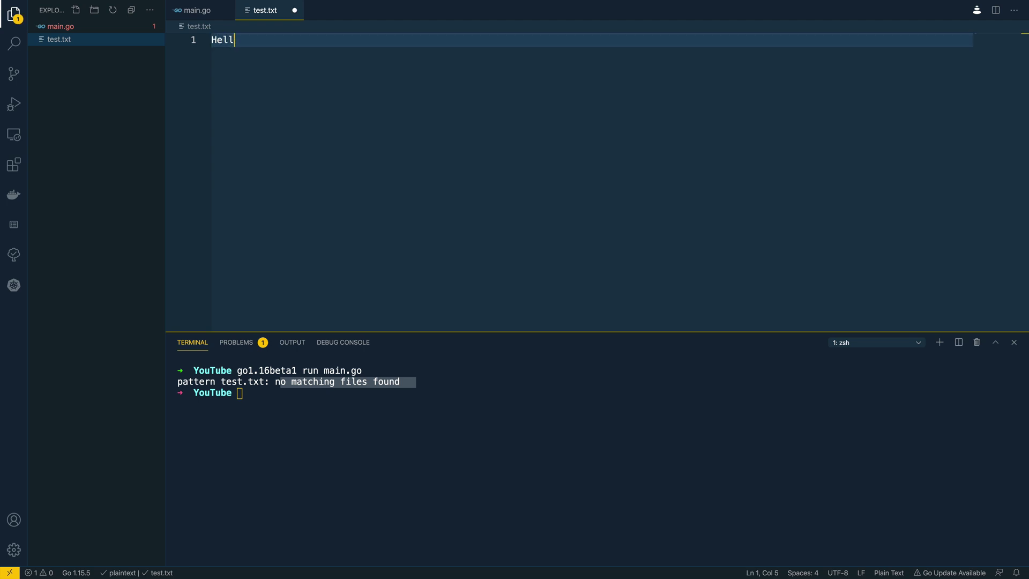
type("o and welcome!")
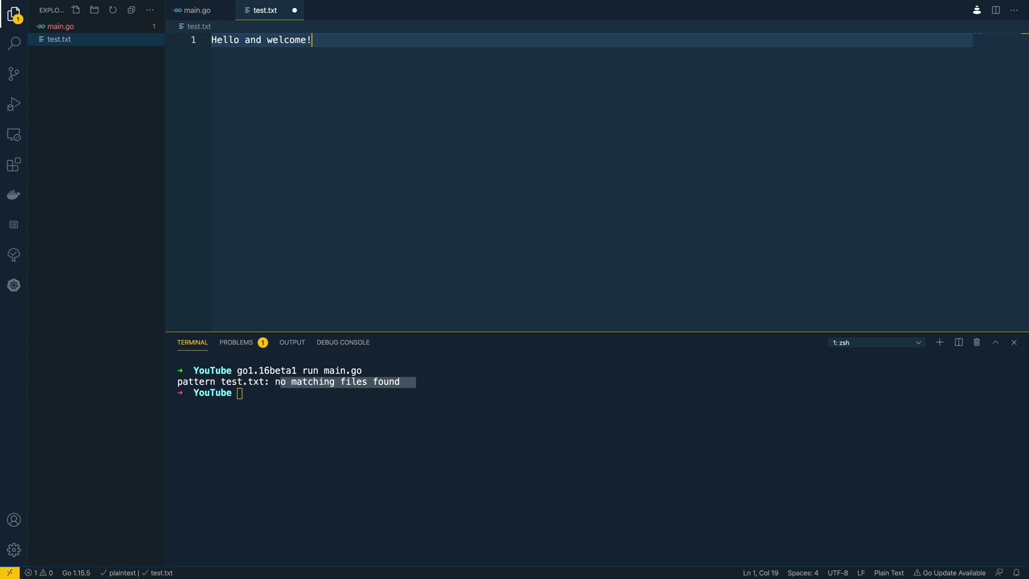
key("ctrl+s")
Step: Rerun main.go and select the printed 'Hello and welcome!' output
left_click(531, 473)
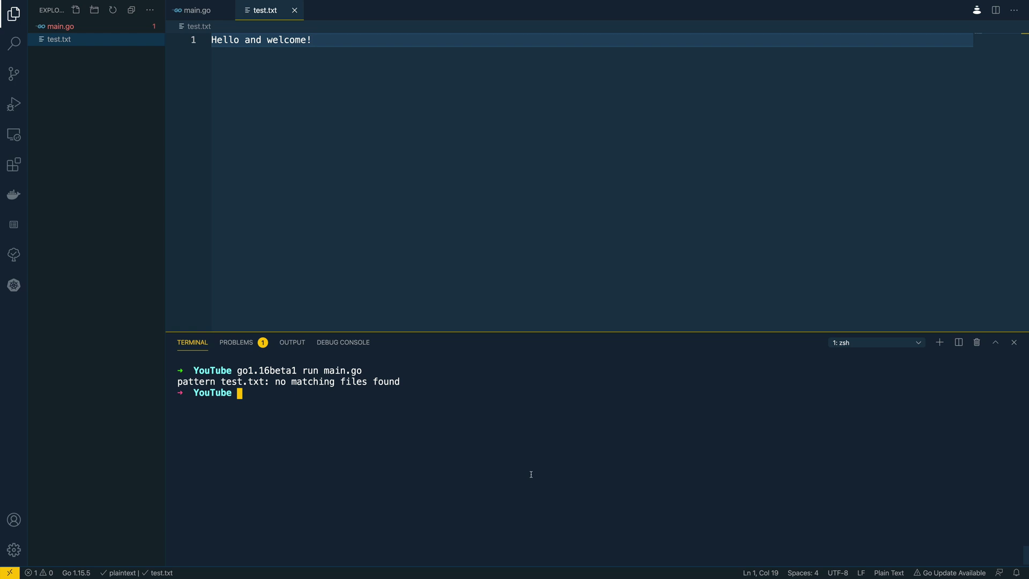
key("Up")
key("Return")
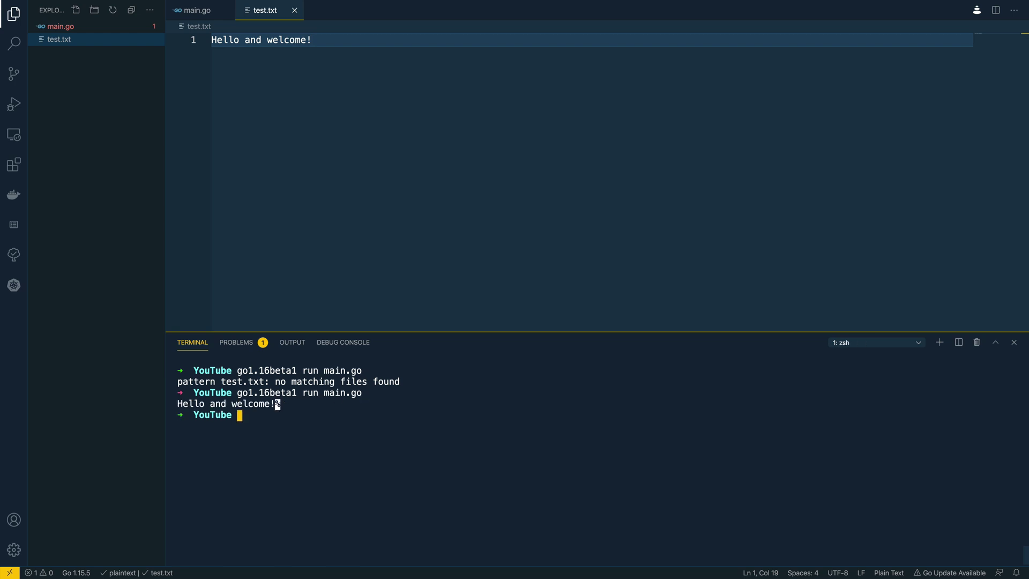
left_click_drag(177, 404, 274, 404)
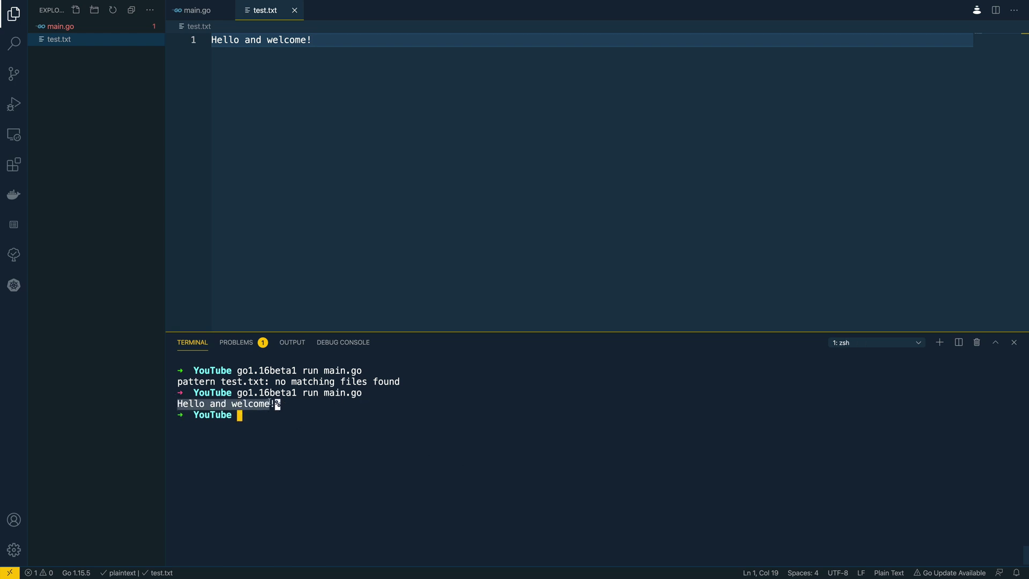
Step: Return to main.go and move to the empty line after print(s)
left_click(309, 40)
left_click(197, 10)
left_click(282, 152)
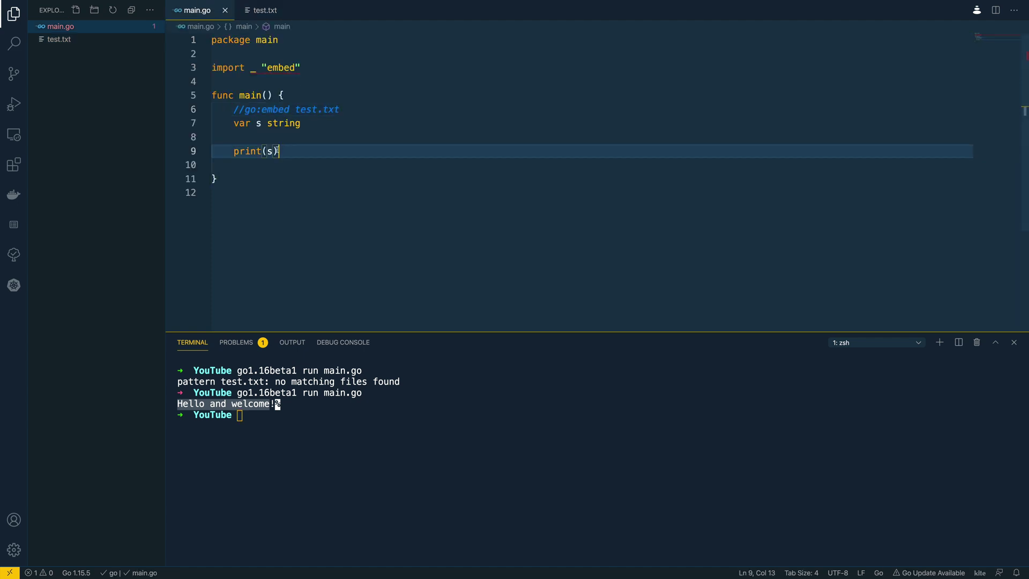
double_click(256, 151)
key("Down")
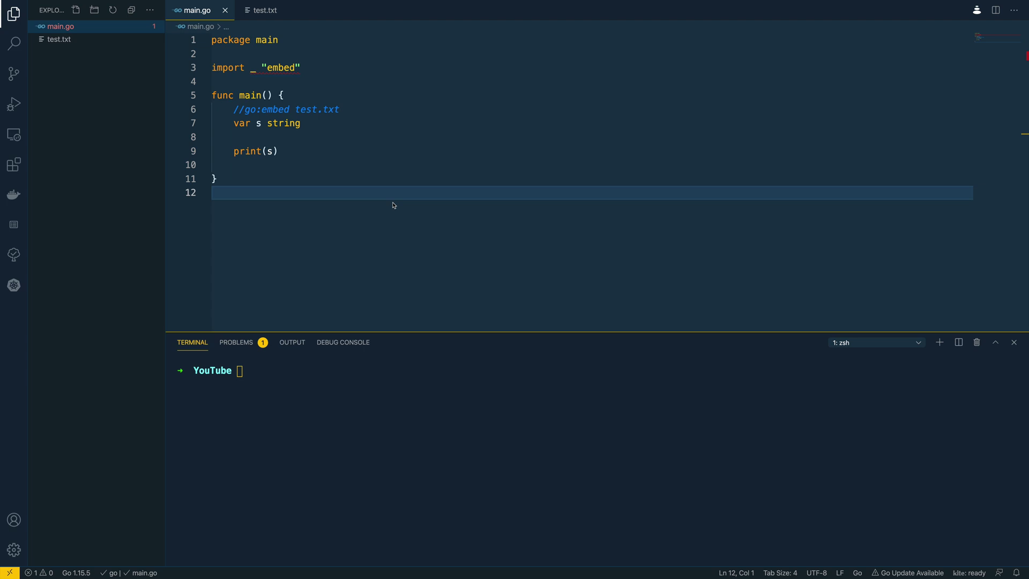
Step: Build main.go into a main binary with go1.16beta1 build main.go
left_click(453, 388)
type("go")
type("1.16beta1 build main.go")
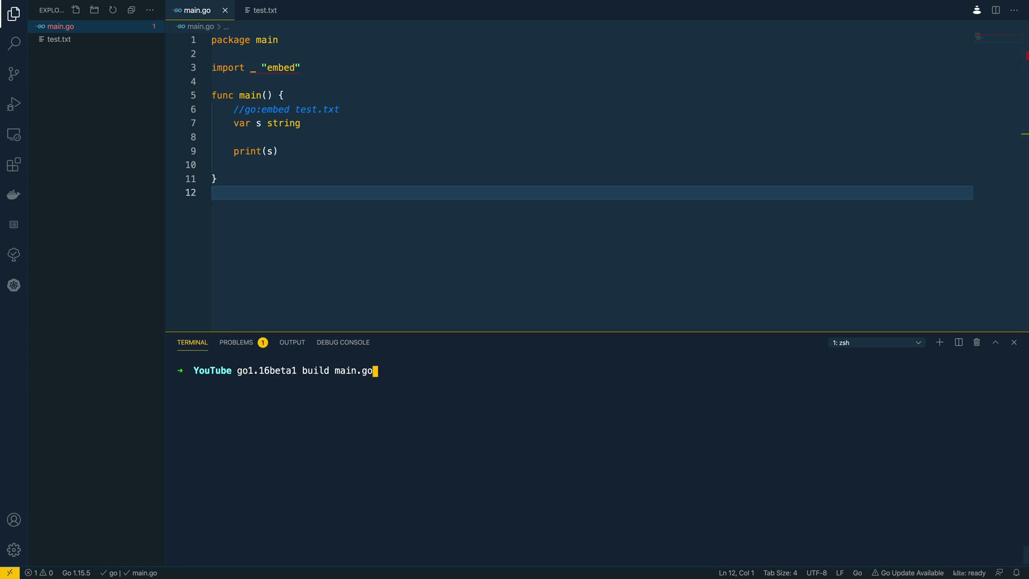
key("Return")
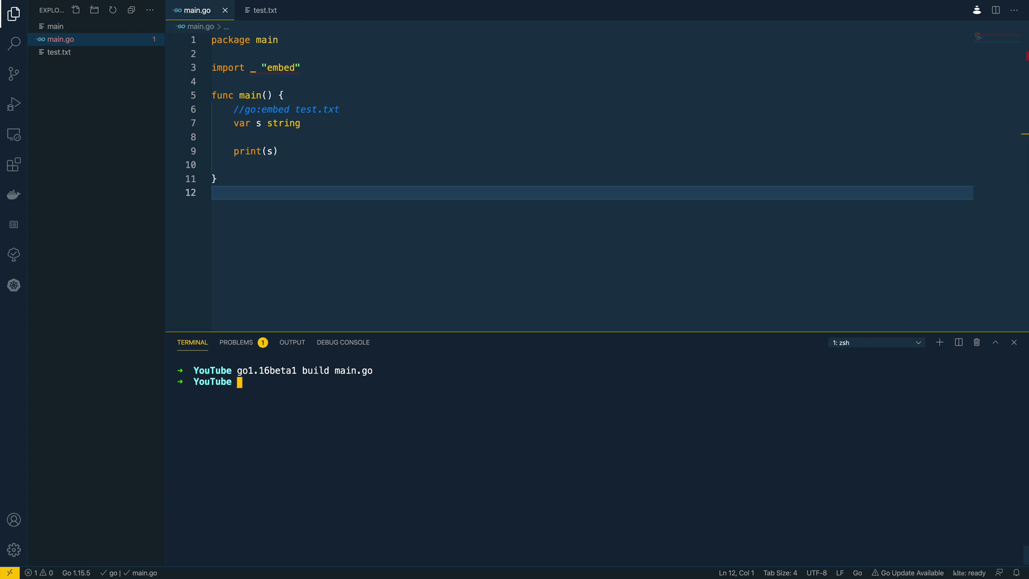
type("mv")
Step: Run mkdir tmp, mv main tmp, cd tmp/ and ./main to print 'Hello and welcome!'
key("BackSpace")
key("BackSpace")
key("BackSpace")
type("mkdir")
type(" tmp")
key("Return")
type("mv ")
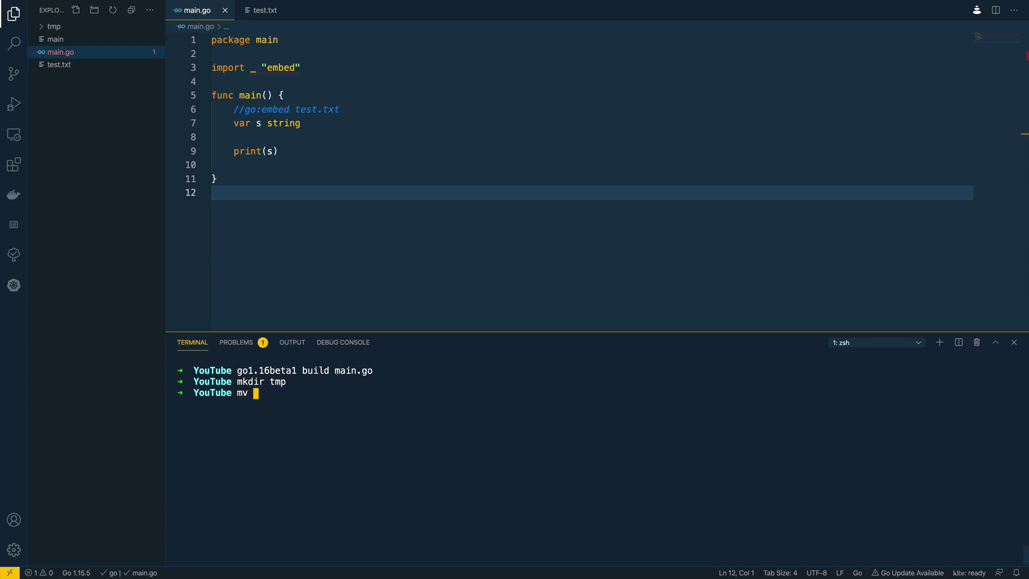
type("main")
type(" tmp")
key("Return")
type("ls")
key("Return")
type("cd ")
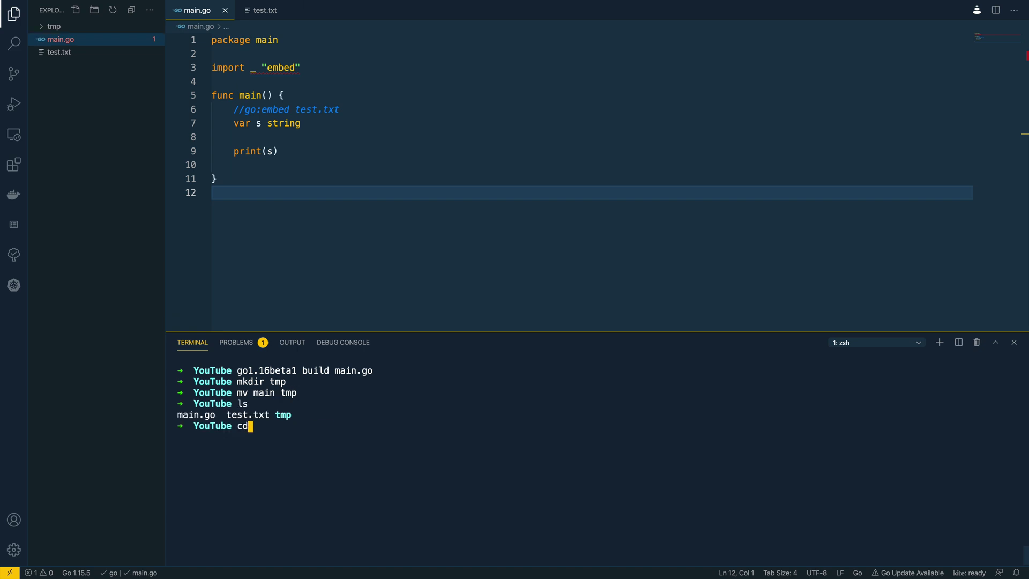
type("t")
key("Tab")
key("Return")
type("./main")
key("Return")
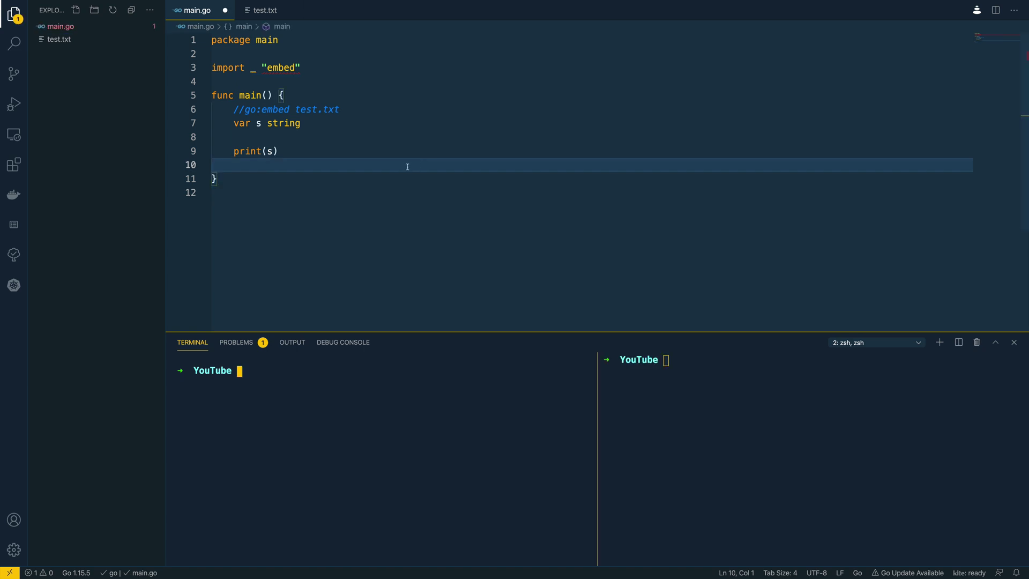
Step: Change line 7 to var assets embed.FS and the directive to //go:embed assets/*, then save
double_click(294, 123)
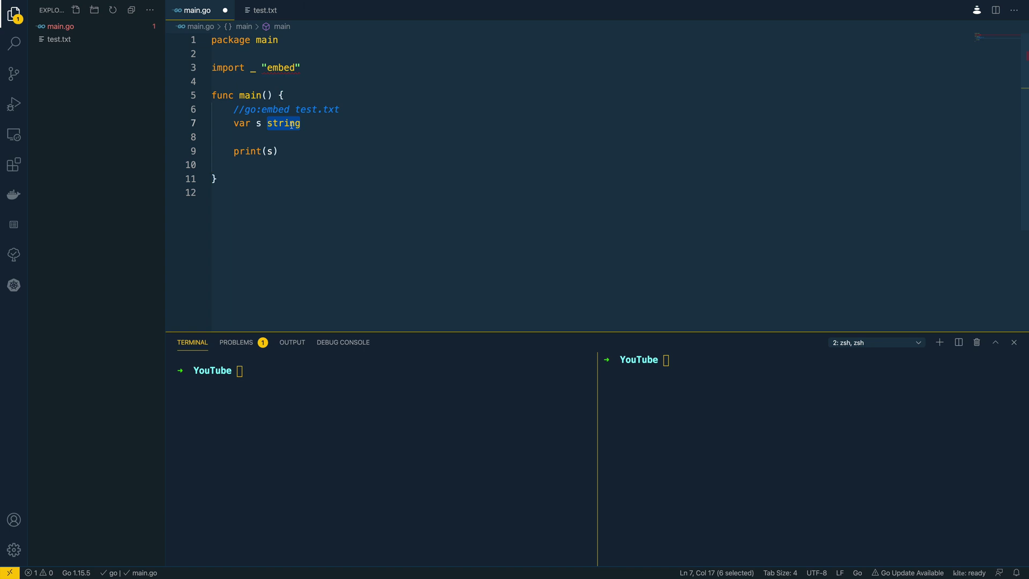
type("embed.")
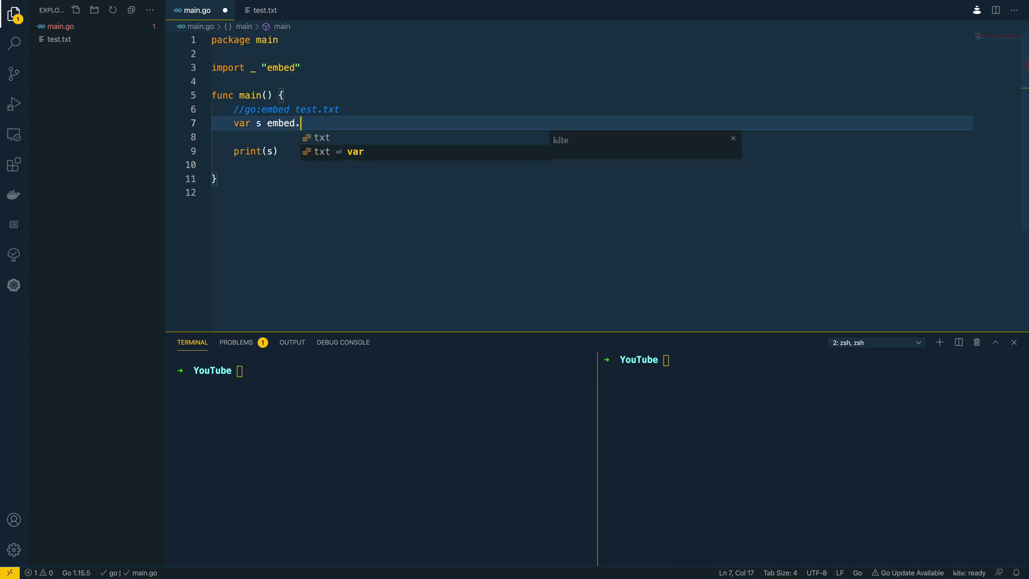
type("FS")
key("Escape")
key("ctrl+Left")
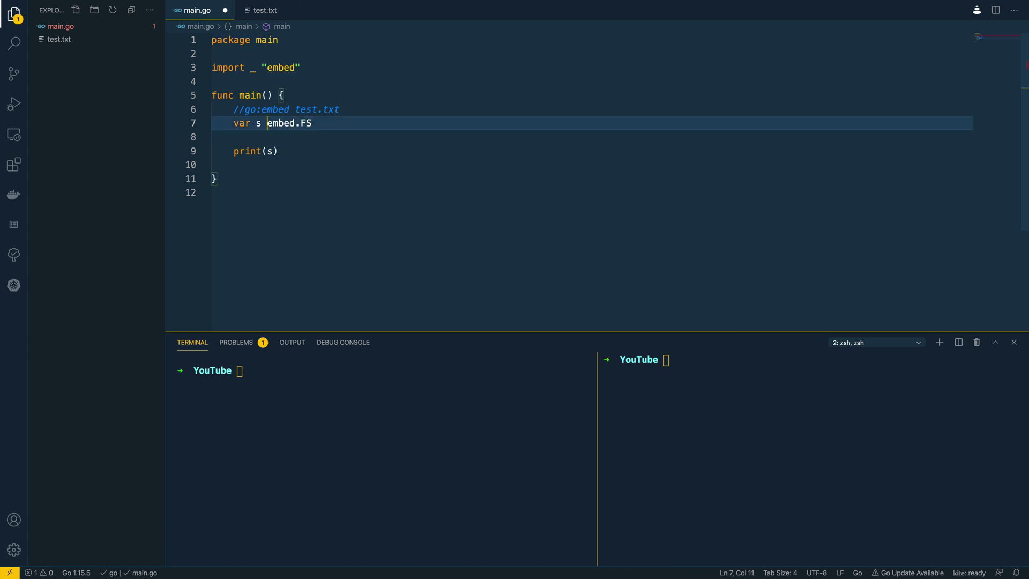
key("Left")
key("BackSpace")
type("assets")
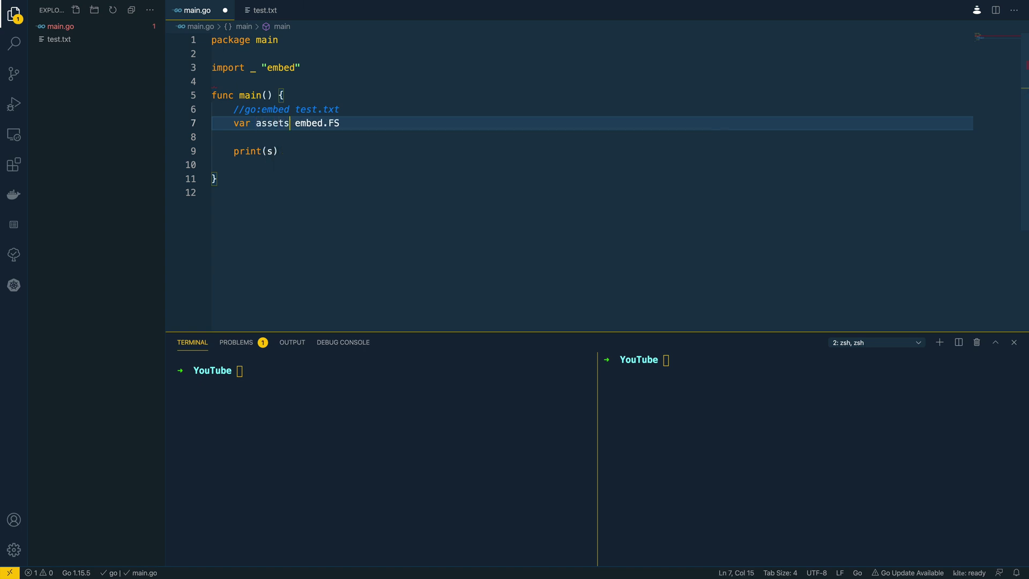
key("Up")
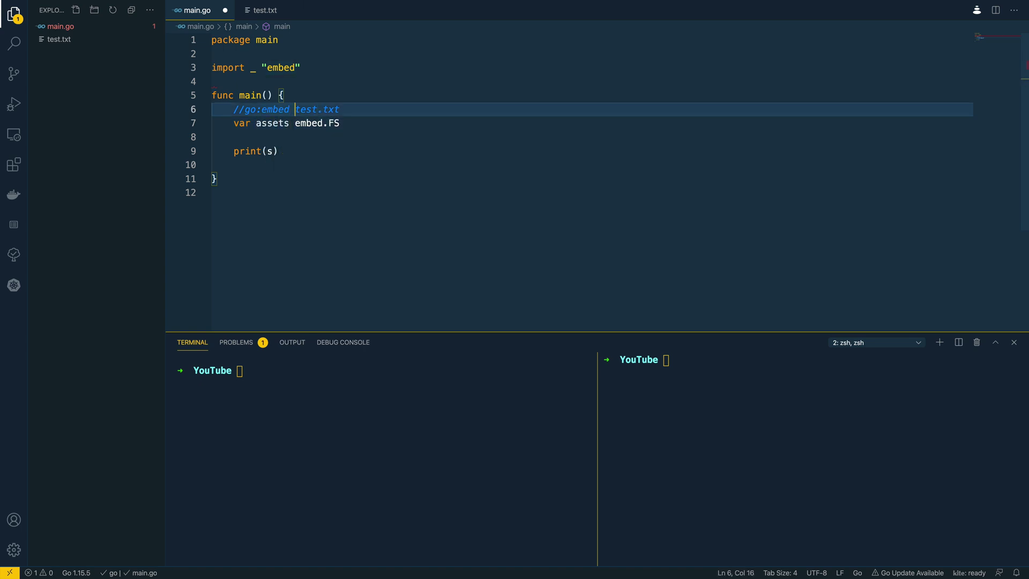
key("ctrl+shift+Right")
type("assets")
type("/*")
key("ctrl+s")
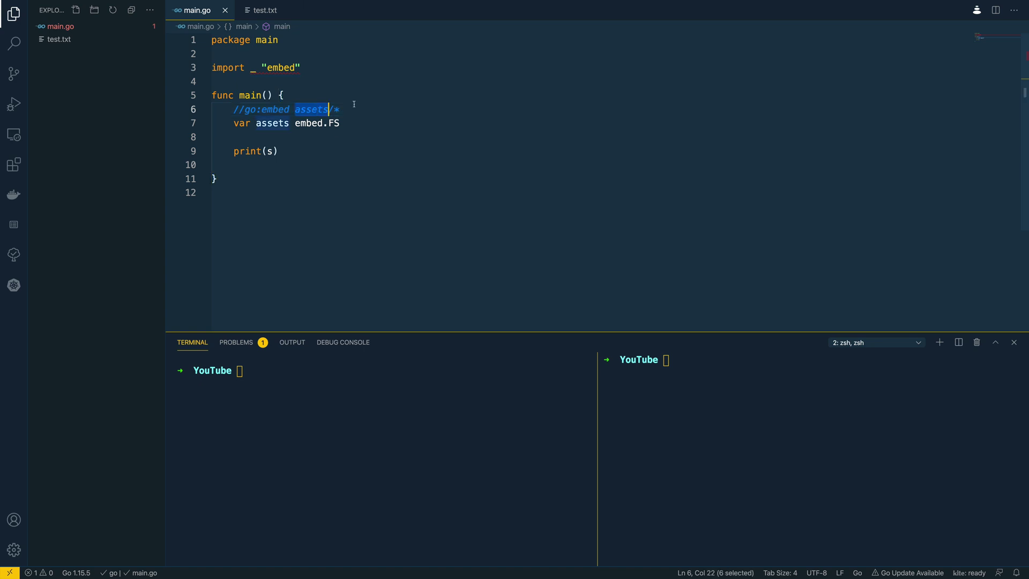
Step: Create an assets folder, move test.txt into it, and add a new line in main()
right_click(95, 61)
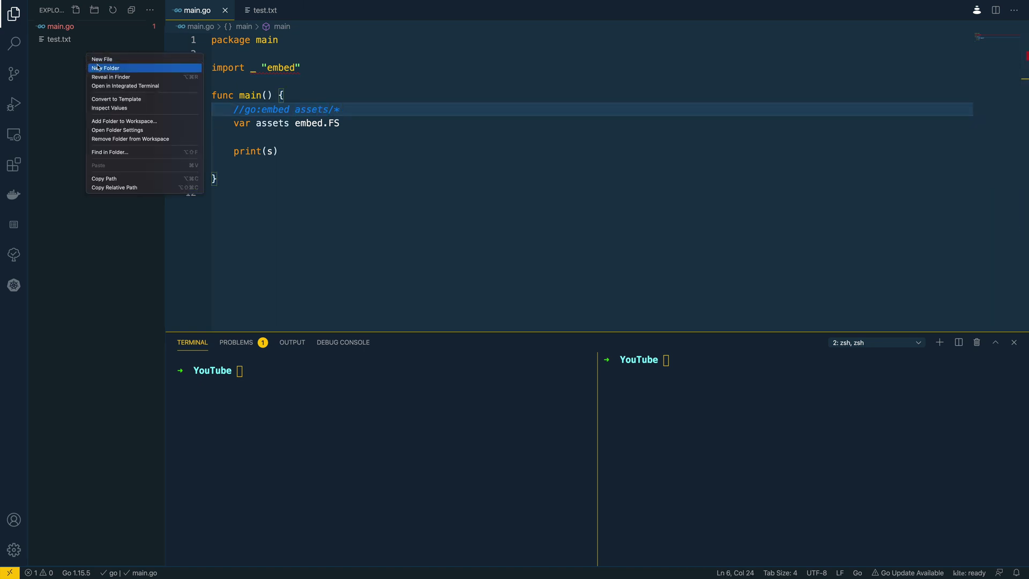
left_click(100, 68)
type("assets")
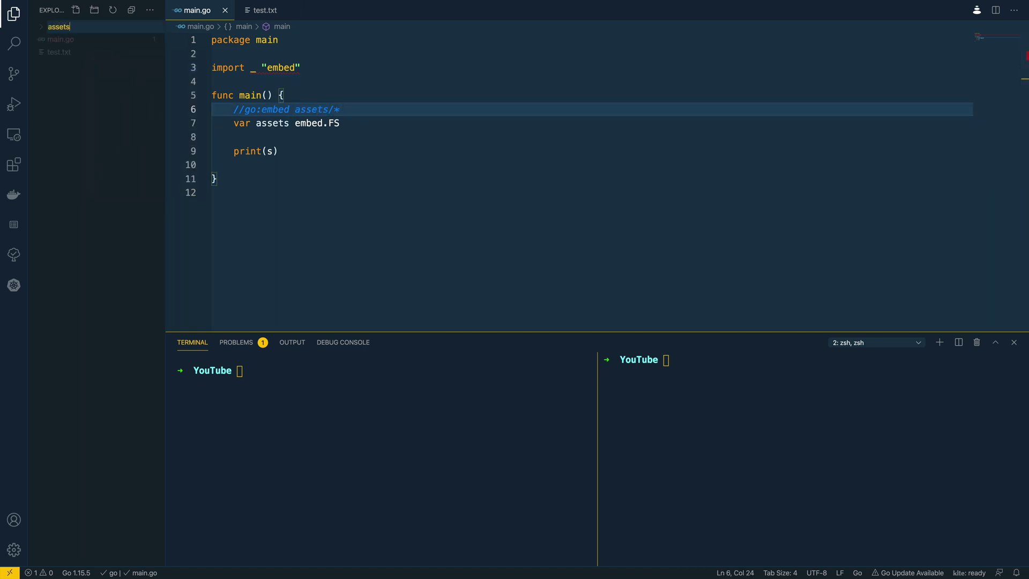
key("Return")
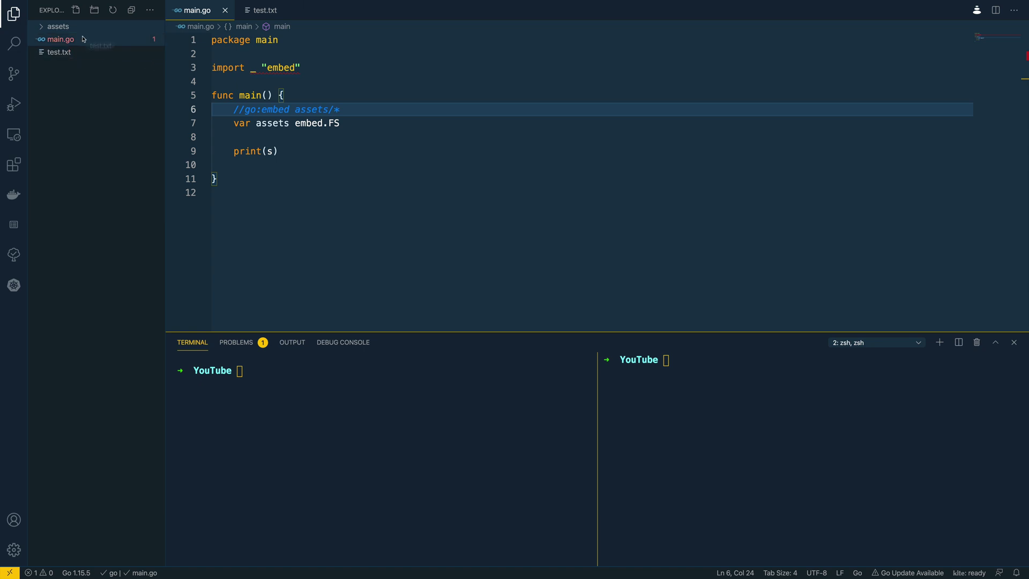
left_click_drag(58, 51, 84, 32)
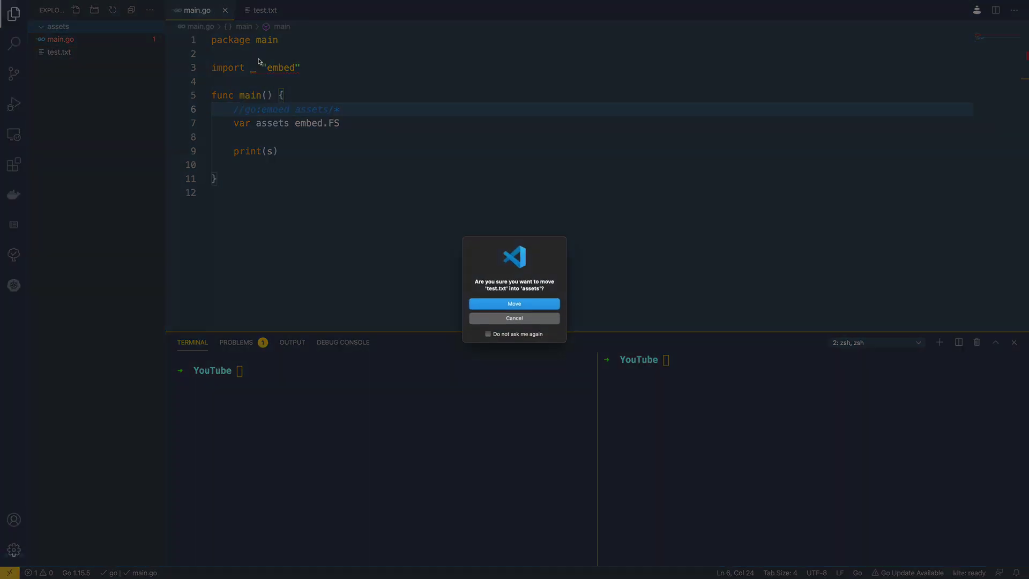
left_click(515, 303)
left_click(361, 137)
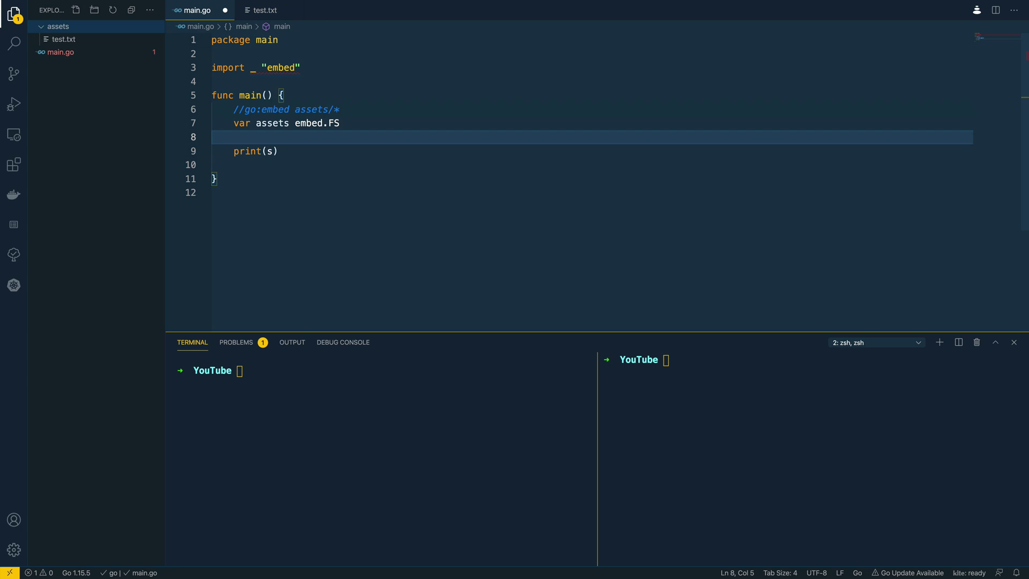
key("Return")
key("Return")
Step: Add the line fs := http.FileServer(http.FS(assets)) inside main()
key("Up")
type("fs")
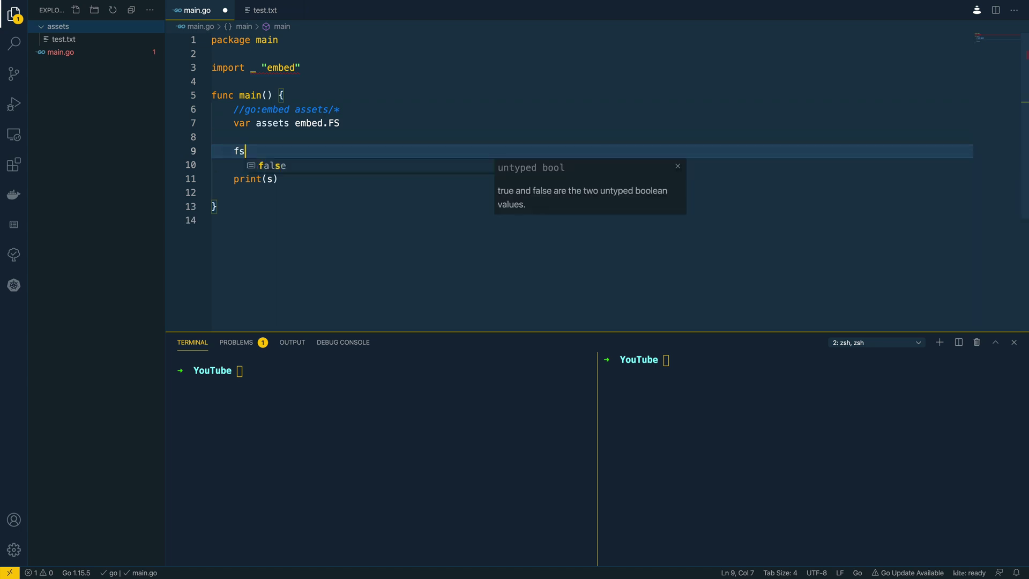
type(" := ")
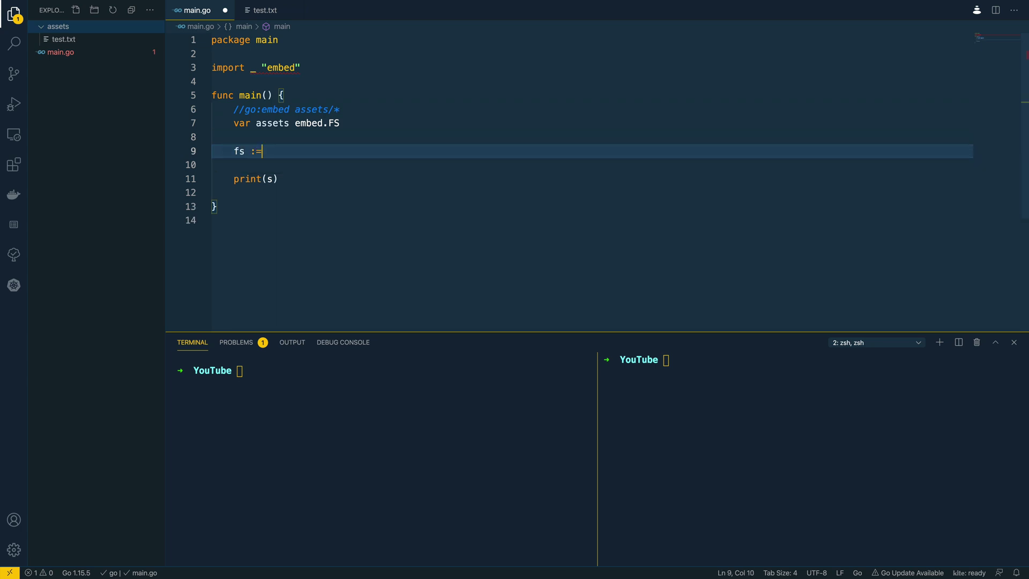
type("http.")
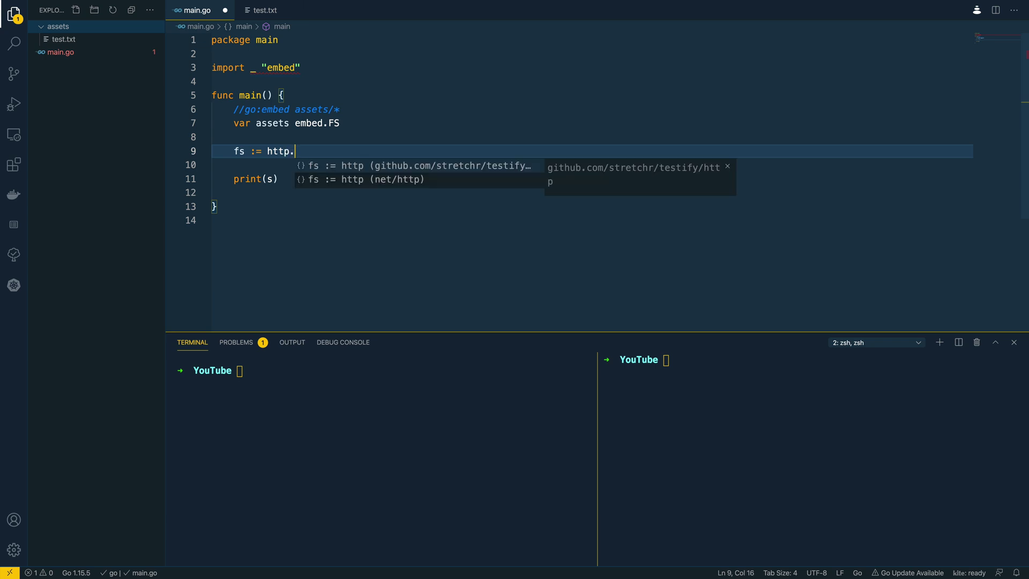
type("FileServer")
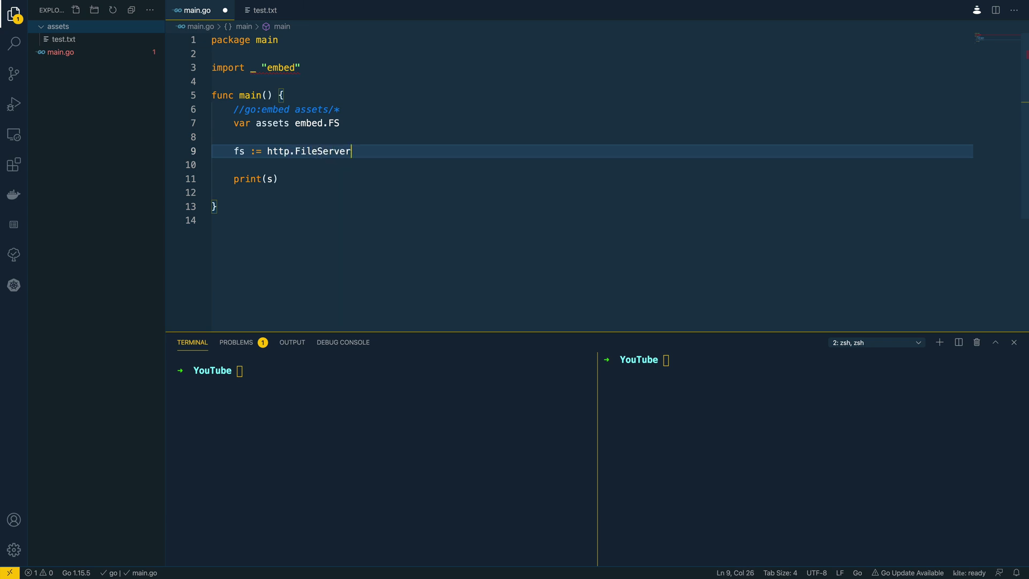
type("(http.")
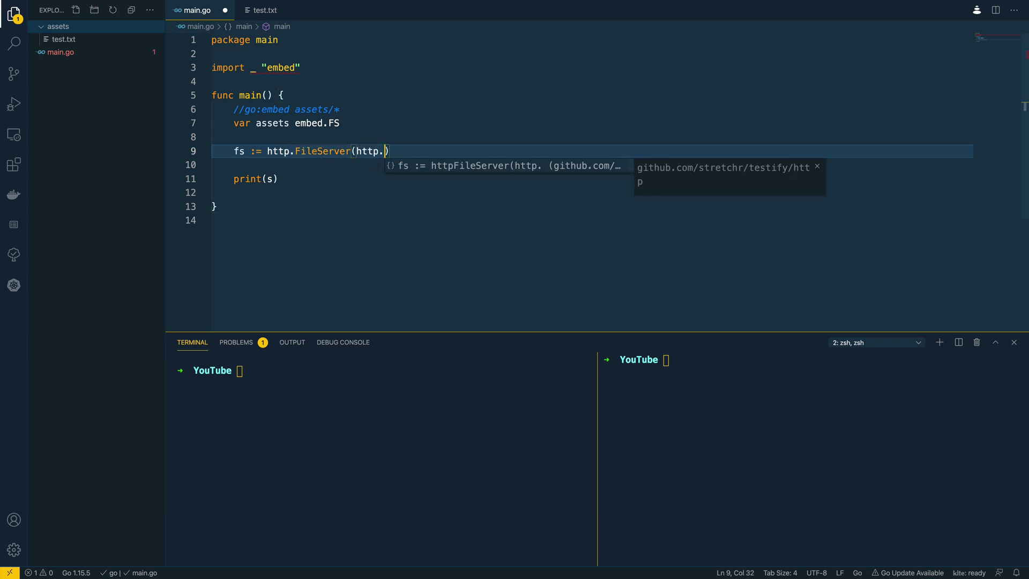
type("FS(assets")
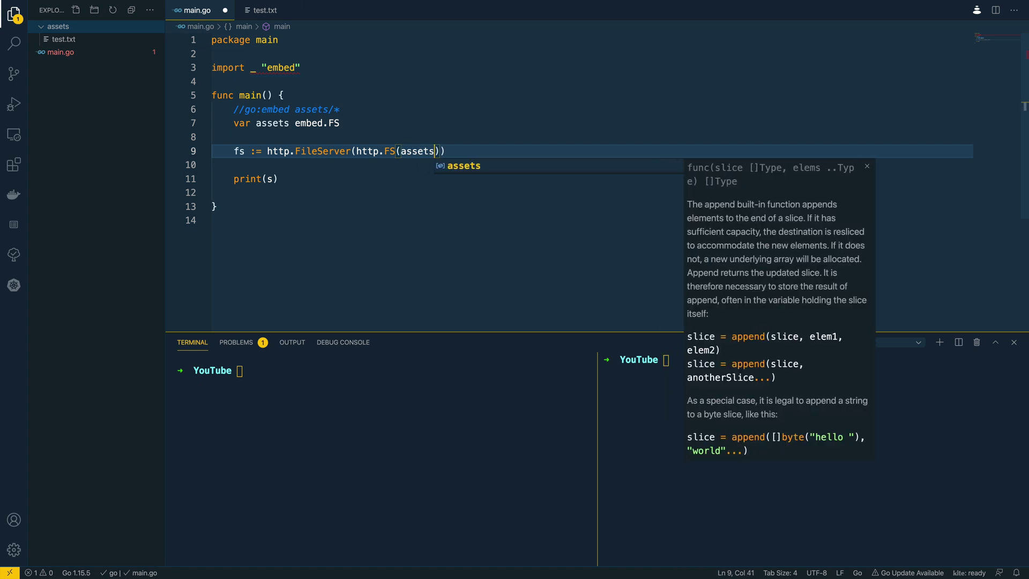
key("End")
key("Return")
type("htt")
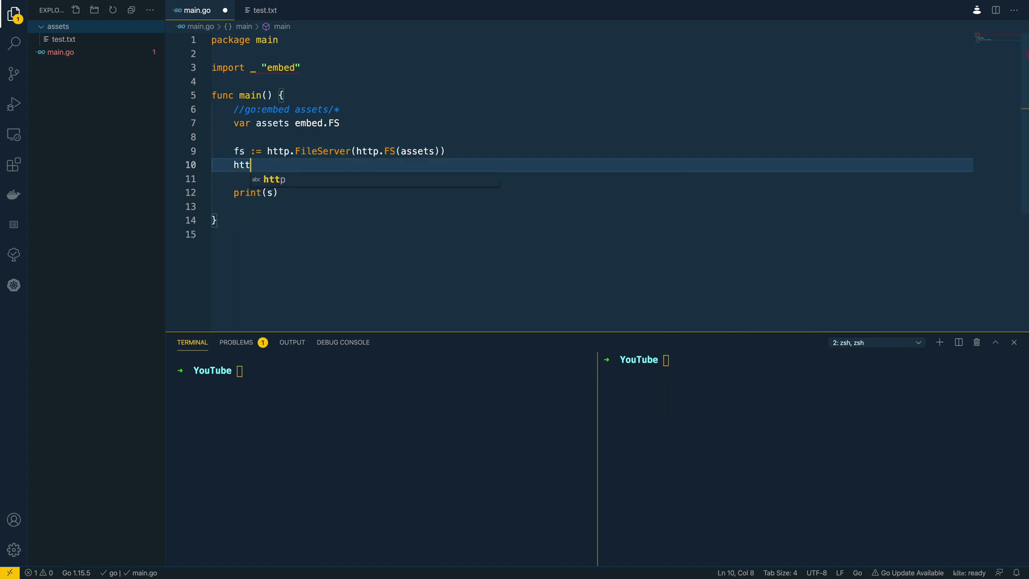
type("p.ListenAn")
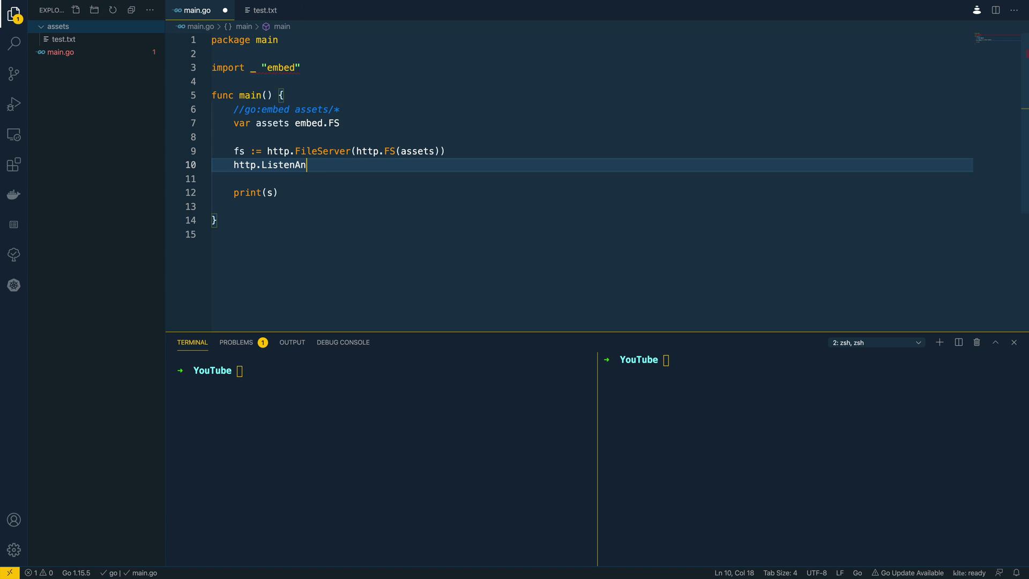
type("dServe(\"L:")
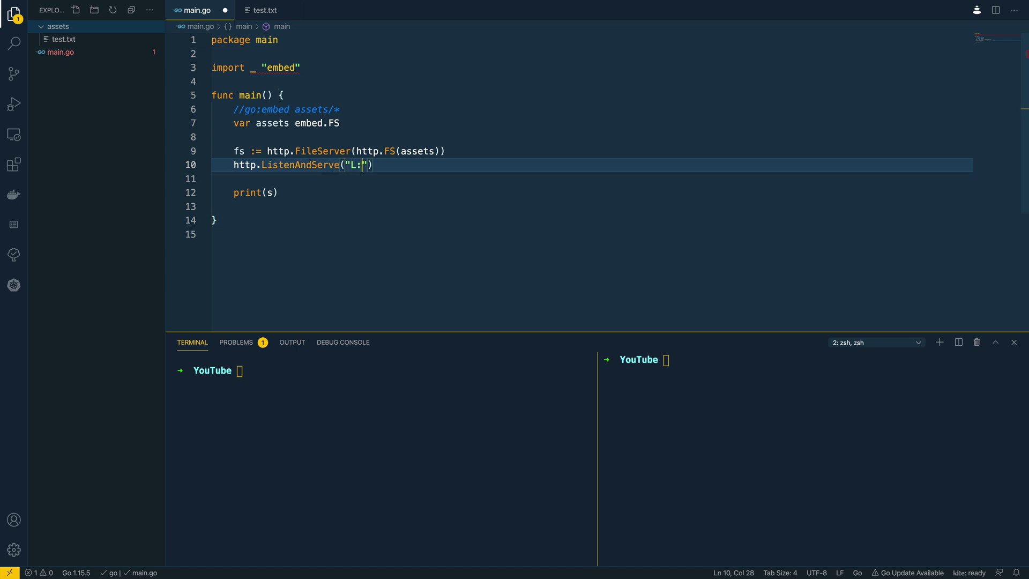
type(":8080")
Step: Add http.ListenAndServe(":8080", fs) and delete the leftover print(s) line
key("Right")
type(", fs")
key("Right")
key("Down")
key("Down")
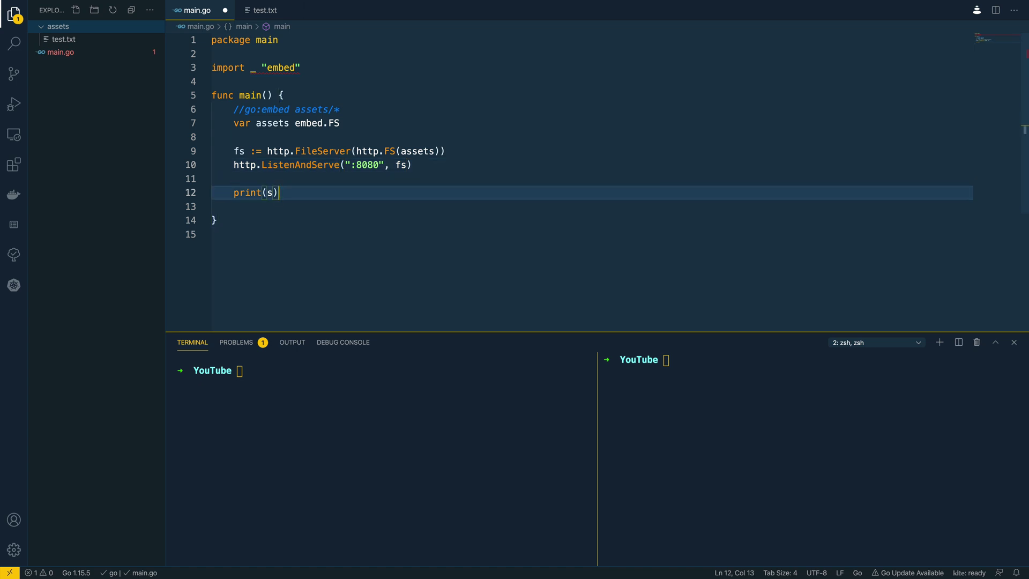
key("ctrl+shift+k")
key("ctrl+shift+k")
key("ctrl+shift+k")
key("Up")
key("Up")
key("Up")
key("Up")
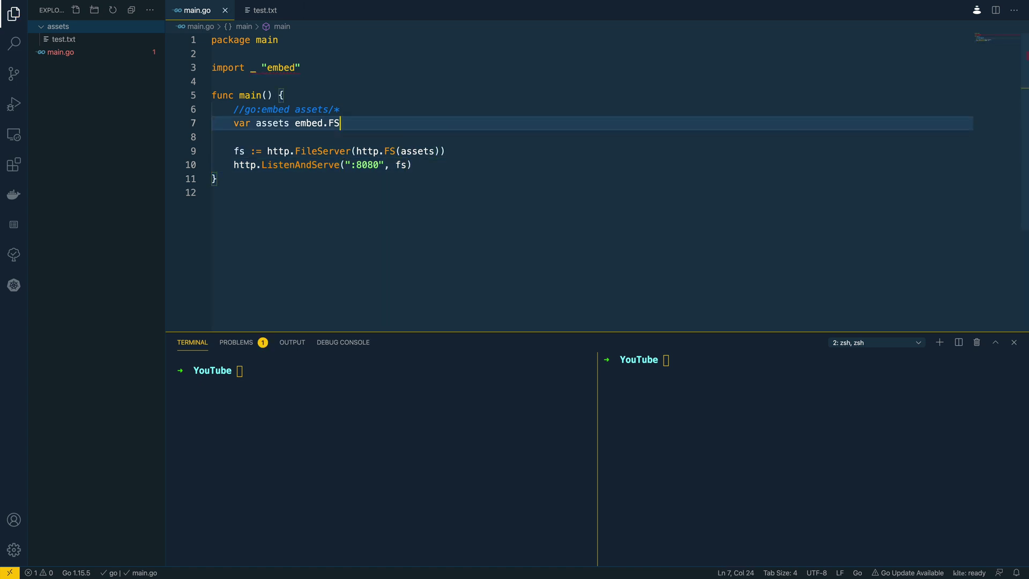
key("Up")
key("Up")
key("Up")
key("Up")
Step: Drop the underscore and wrap "embed" in a parenthesized import block
key("alt+Left")
key("alt+Left")
key("BackSpace")
key("BackSpace")
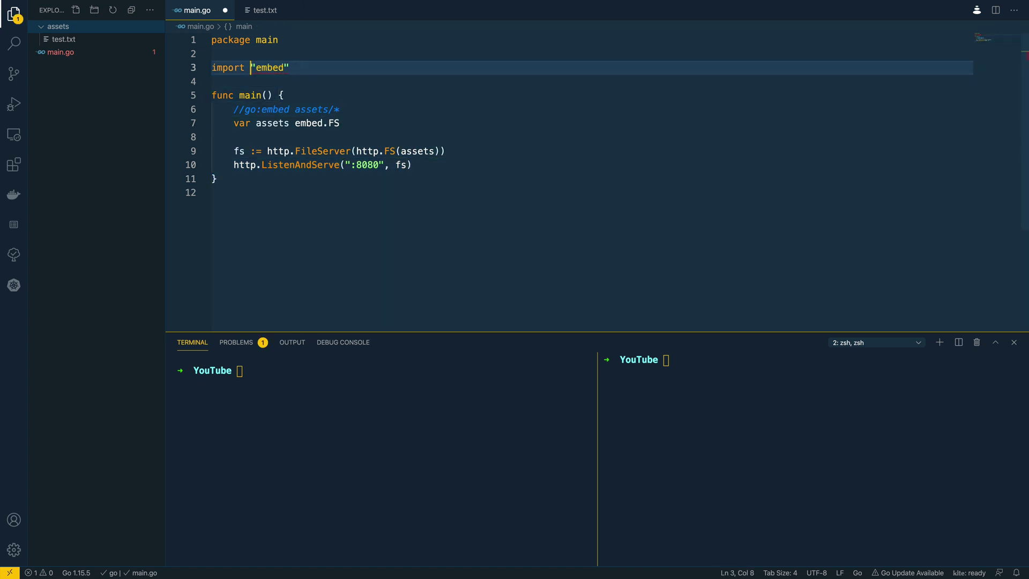
type("(")
key("Delete")
key("Return")
key("End")
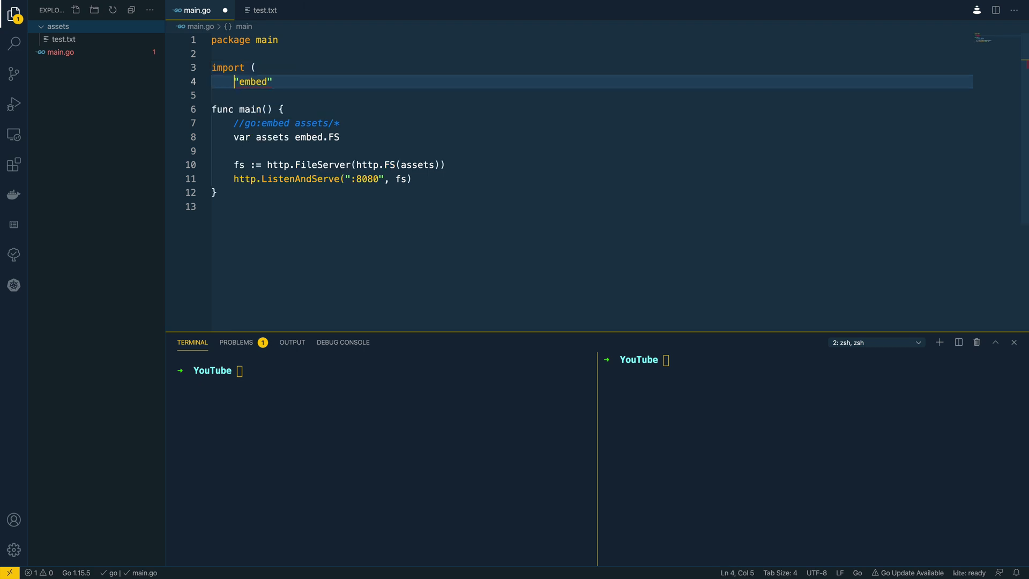
key("Return")
type(")")
Step: Add "net/http" to the import block, leave a blank line before func main, and save
key("Down")
key("Home")
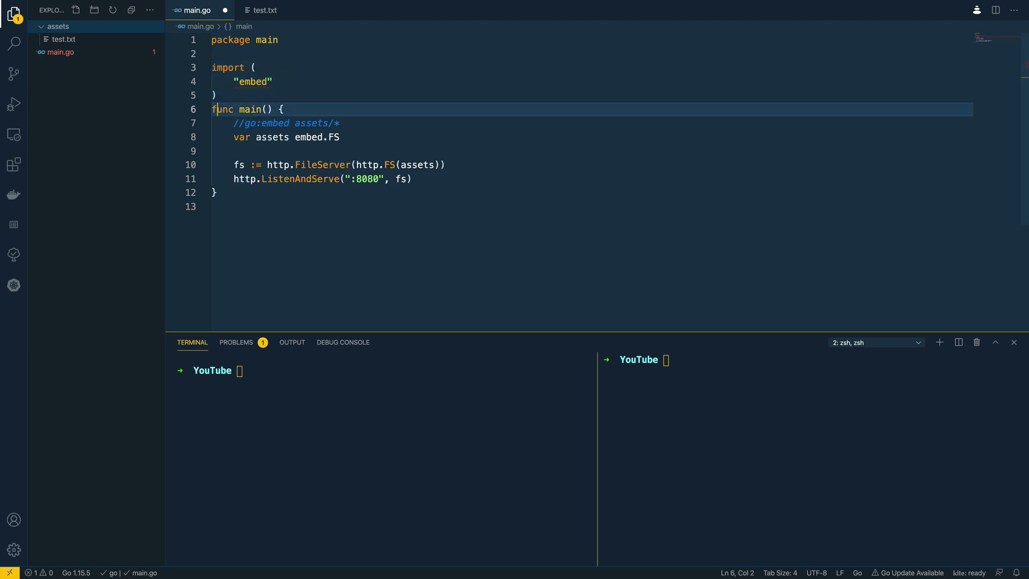
key("Return")
key("Up")
key("Up")
key("Up")
key("End")
key("Return")
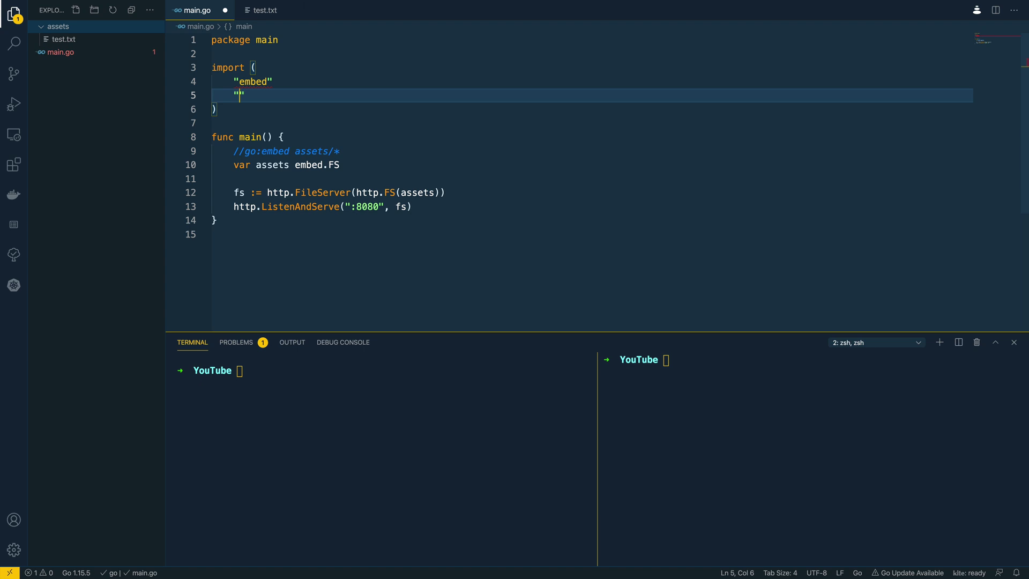
type("\"net/http\"")
key("ctrl+s")
left_click(478, 430)
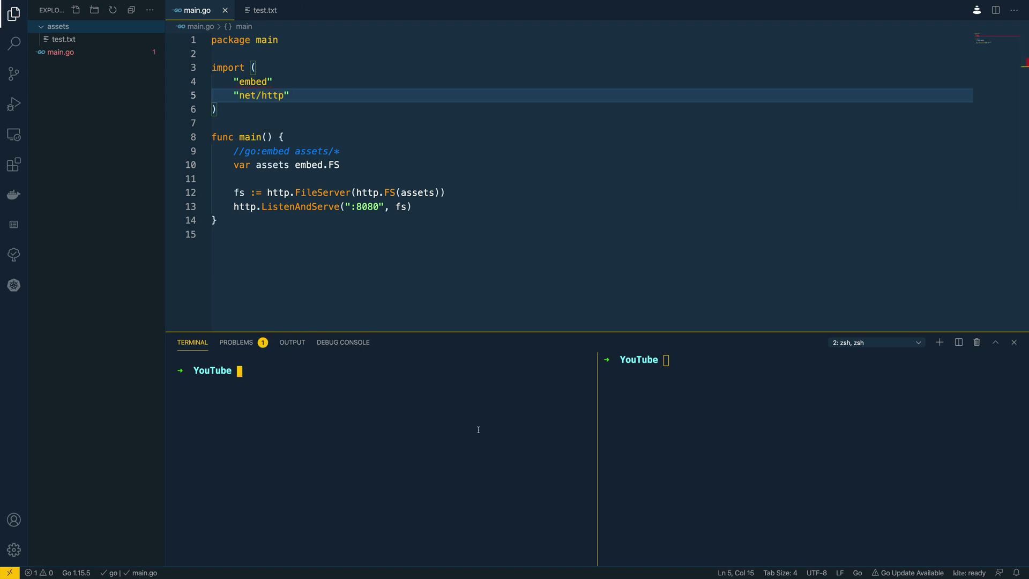
type("go1.16beta1 ")
type("run main.go")
key("Return")
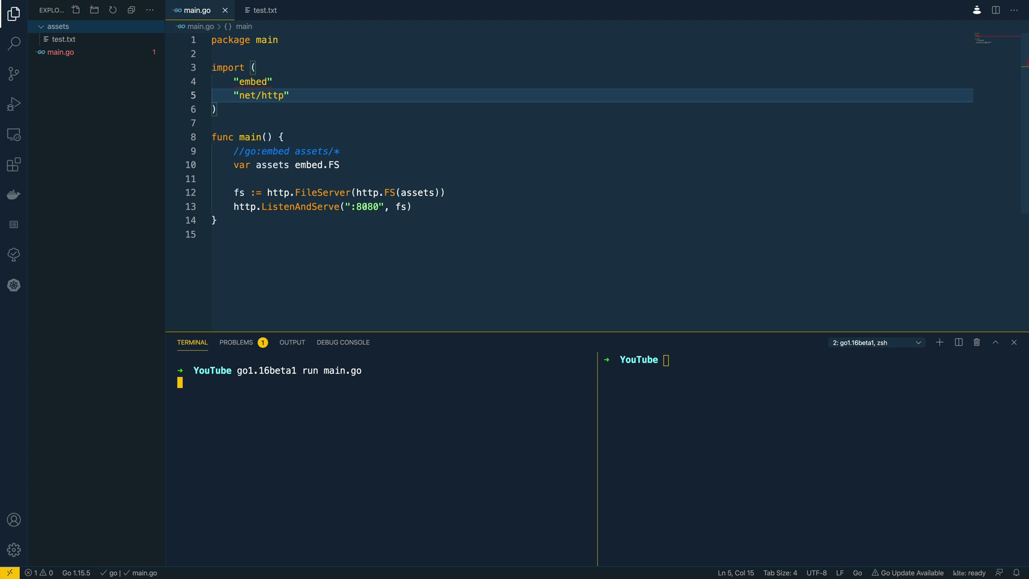
left_click(693, 370)
type("cur")
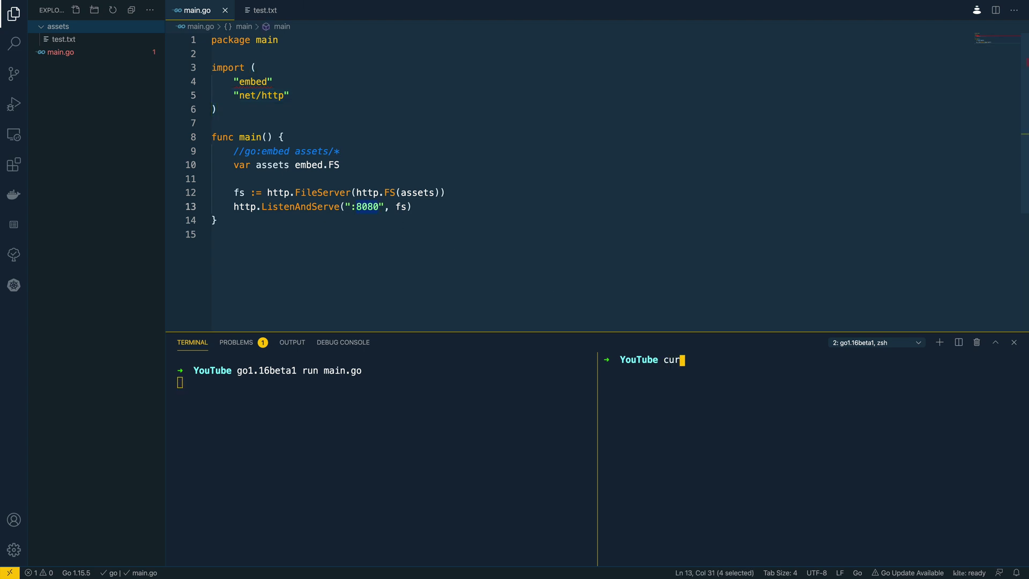
type("l http")
type("://localhost:")
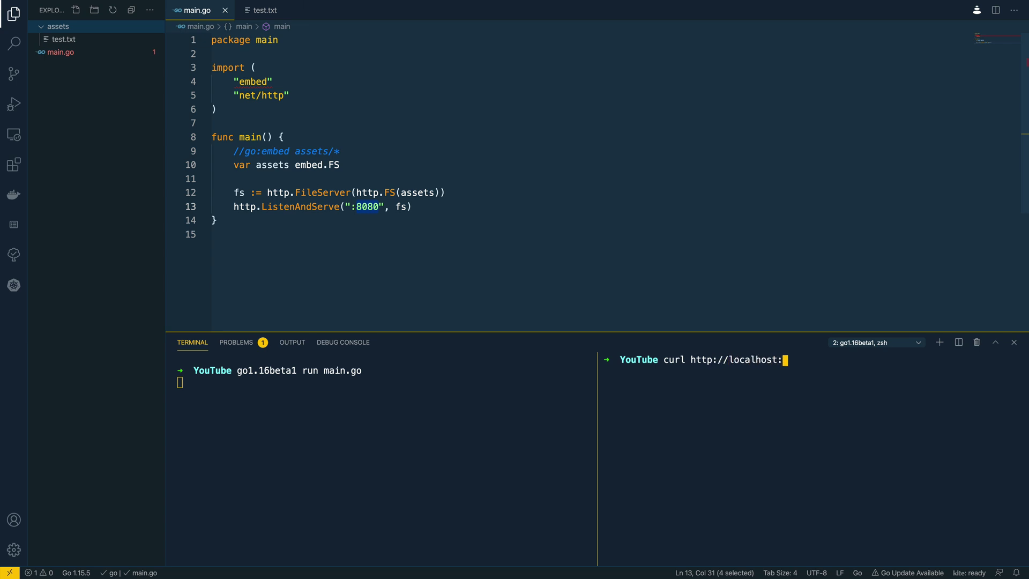
type("8080/assets")
type("/test.txt")
key("Return")
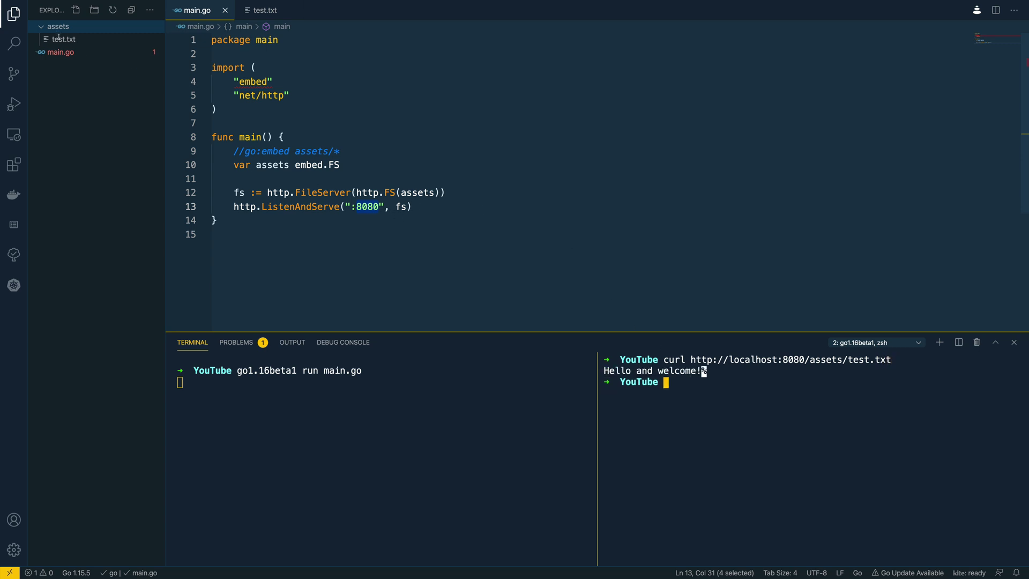
Step: Return to main.go, select embed in the imports, and click blank line 11
key("ctrl+1")
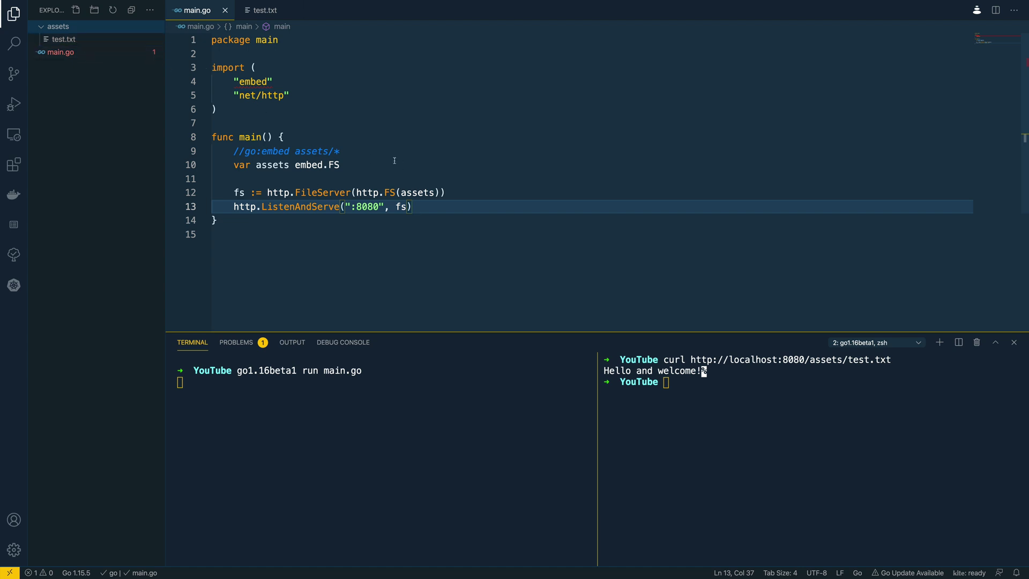
double_click(251, 82)
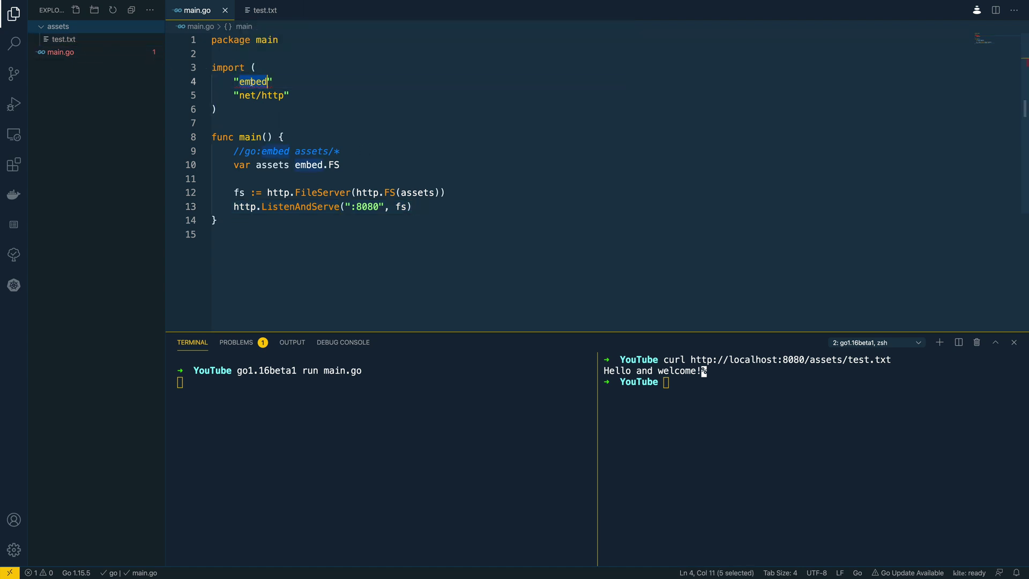
left_click(393, 179)
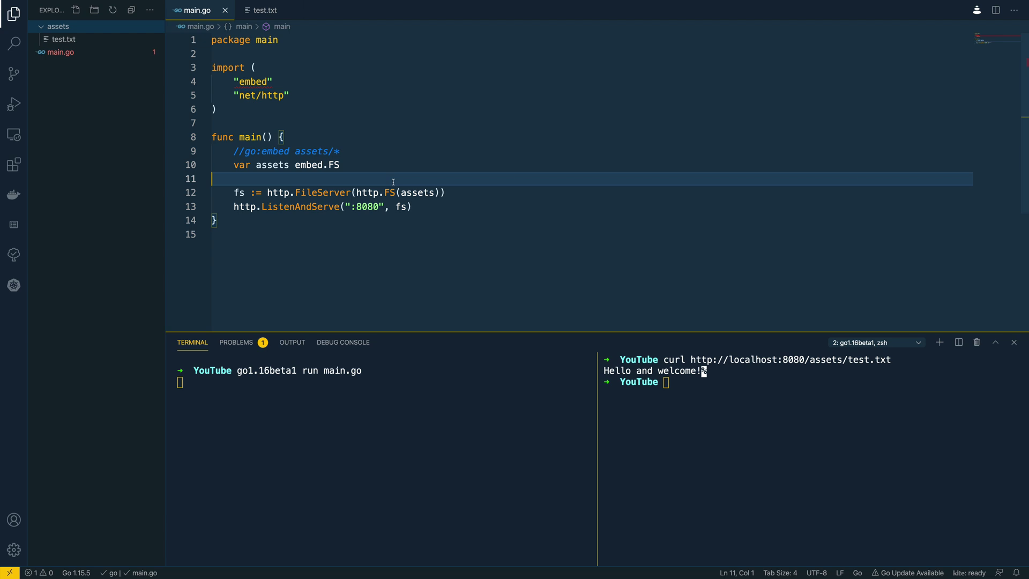